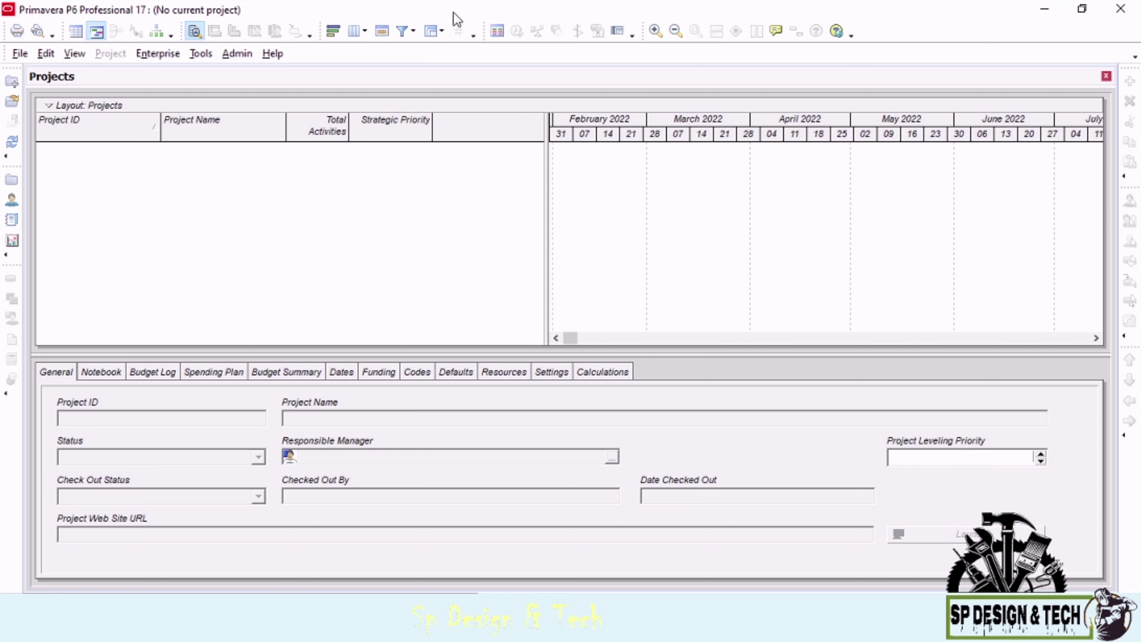
Step: Add a root element in the Enterprise Project Structure and switch the structure's display to table view
click(151, 52)
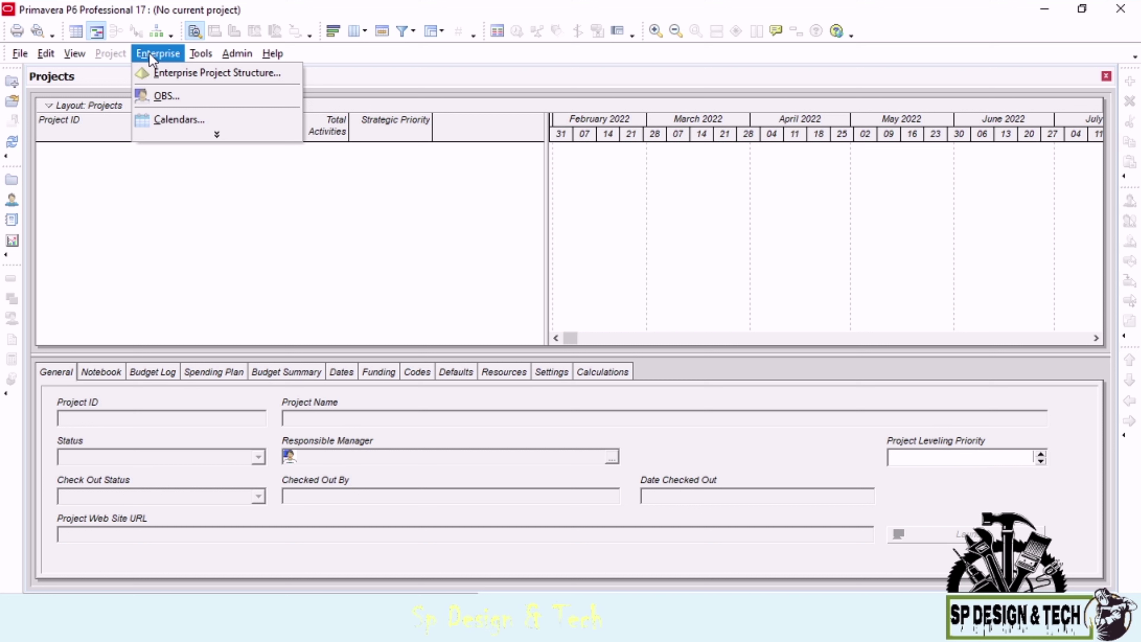
click(179, 74)
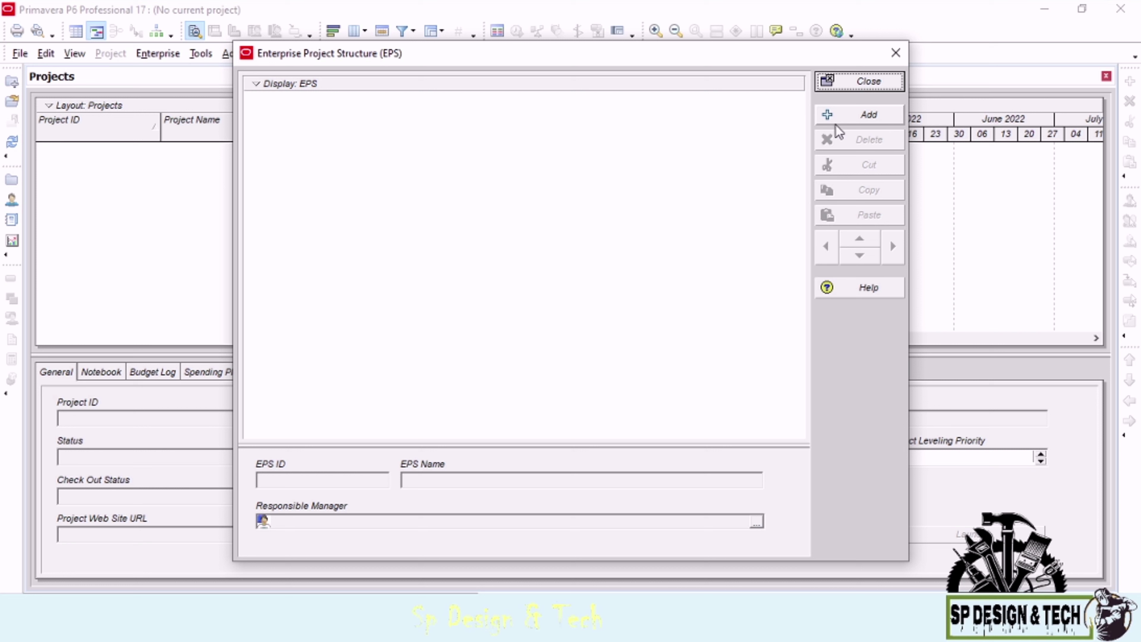
click(849, 117)
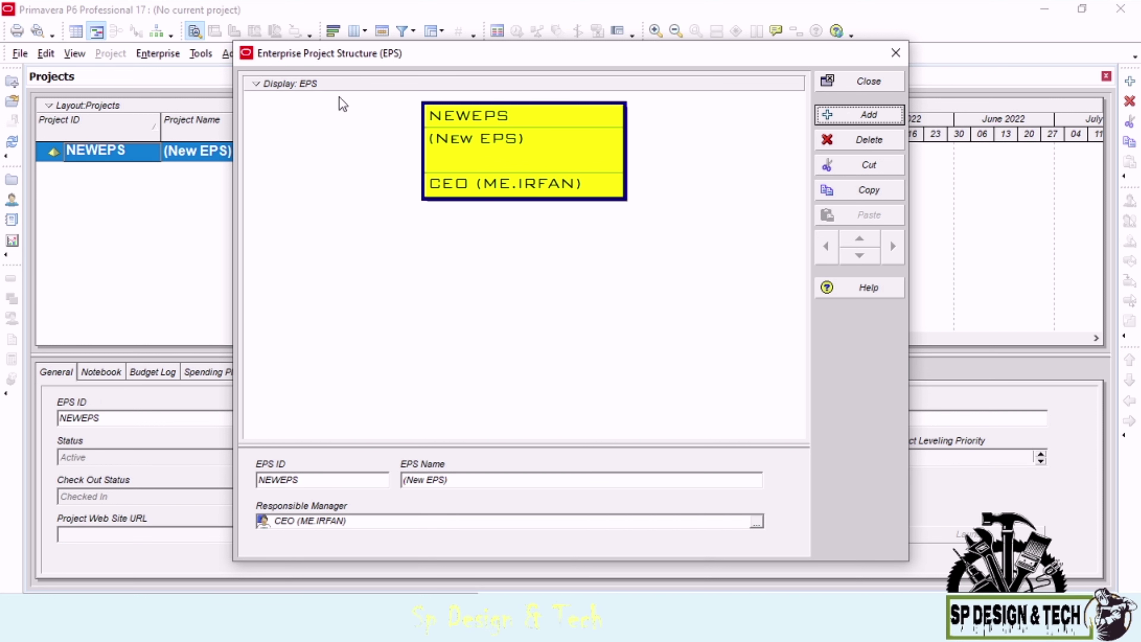
click(258, 84)
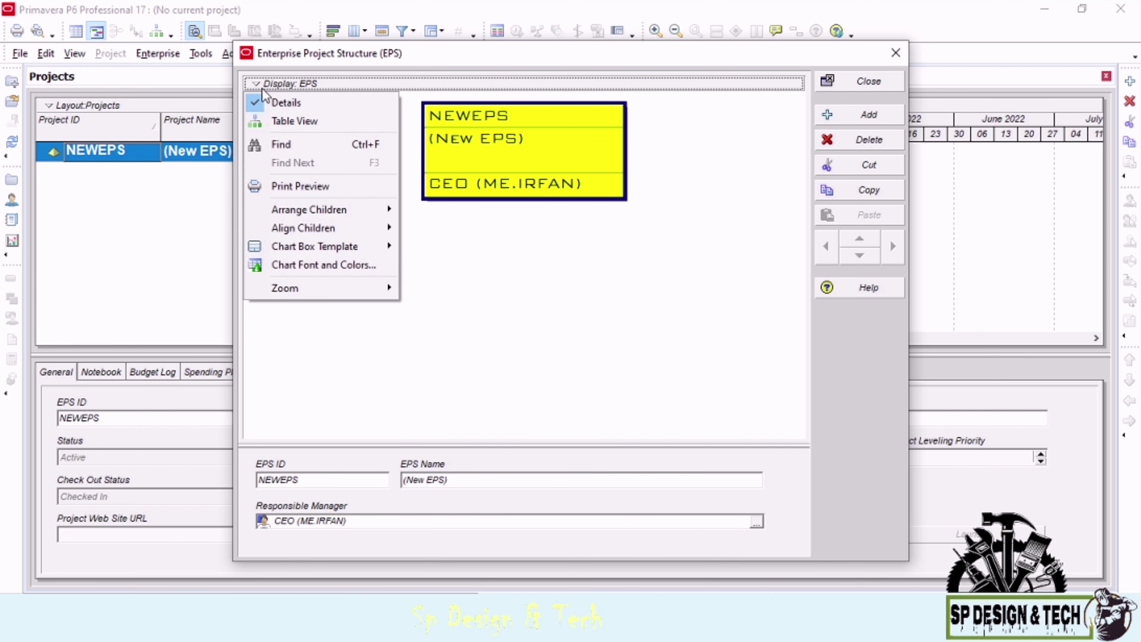
click(290, 122)
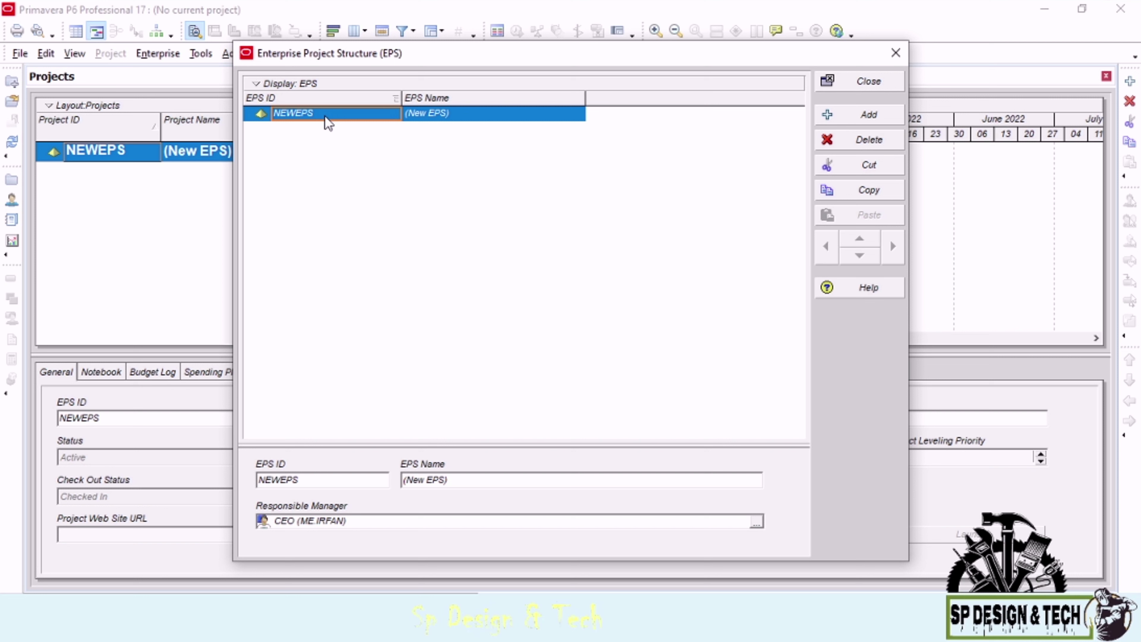
Step: Name the root EPS element ABS ENGINEERING PVT LTD. and set its EPS ID to ABS
click(457, 117)
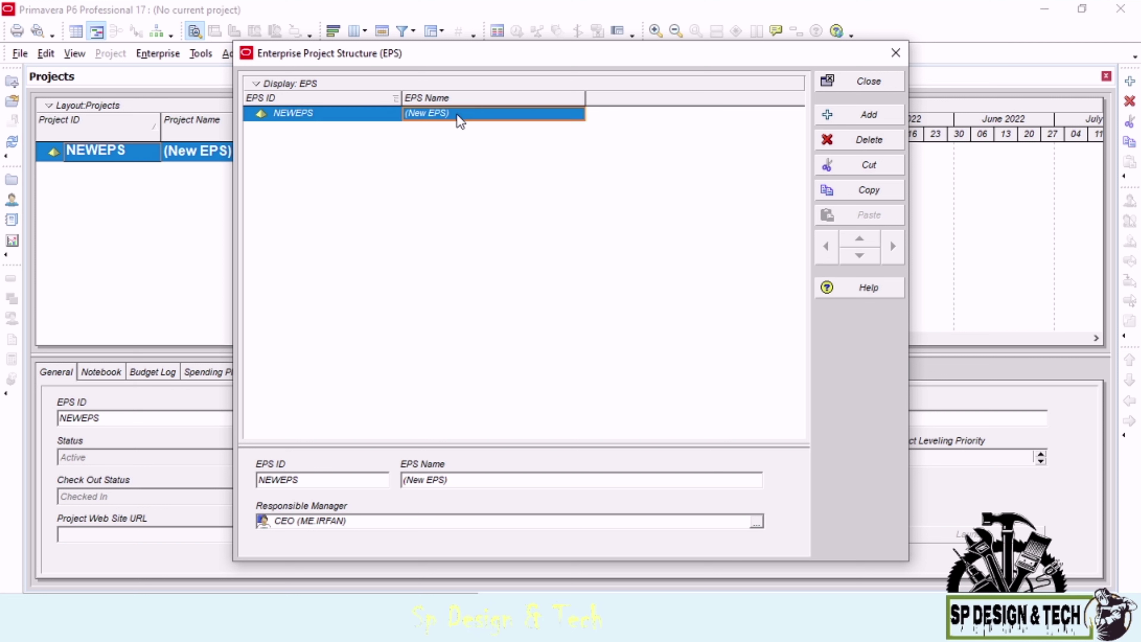
key(BackSpace)
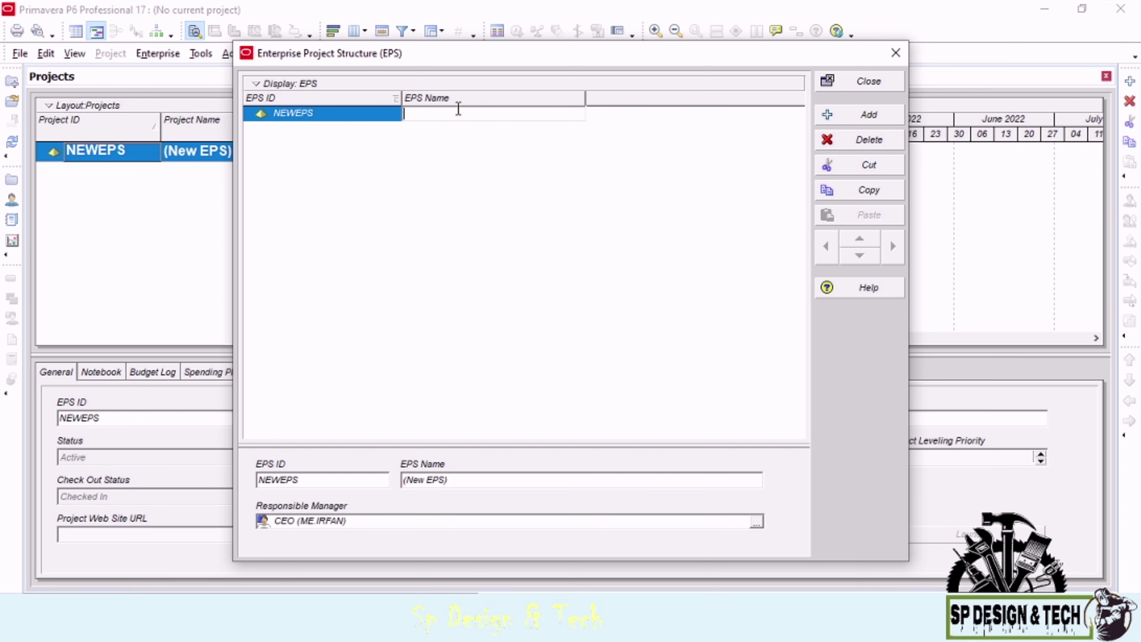
text(ABS ENGINEERING PVT LTD.)
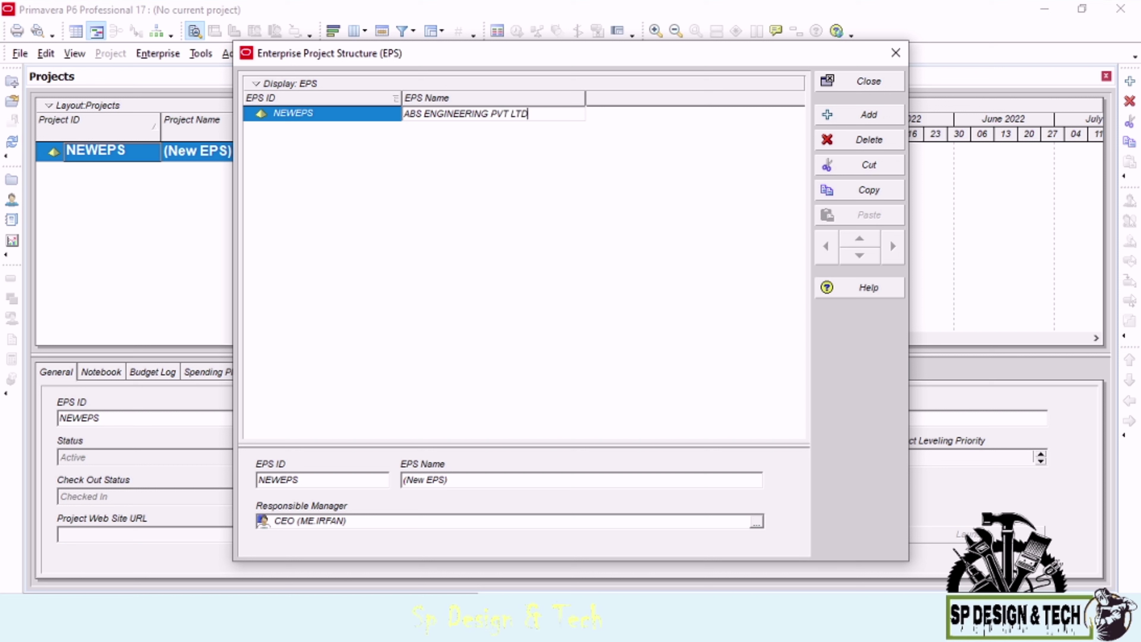
click(328, 113)
key(BackSpace)
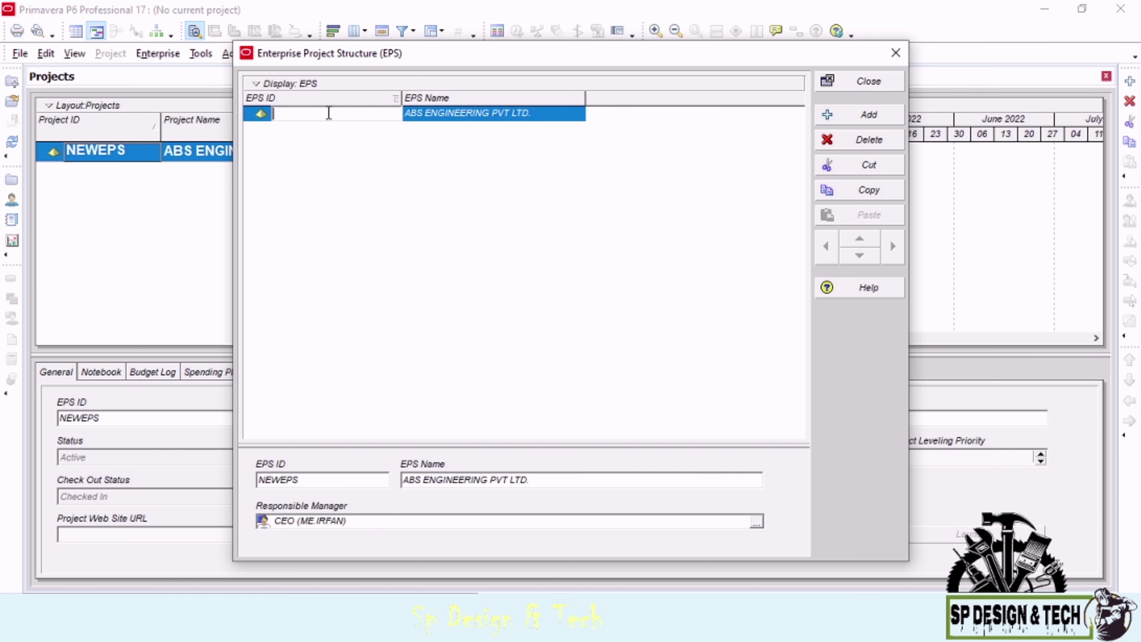
text(ABS)
key(Return)
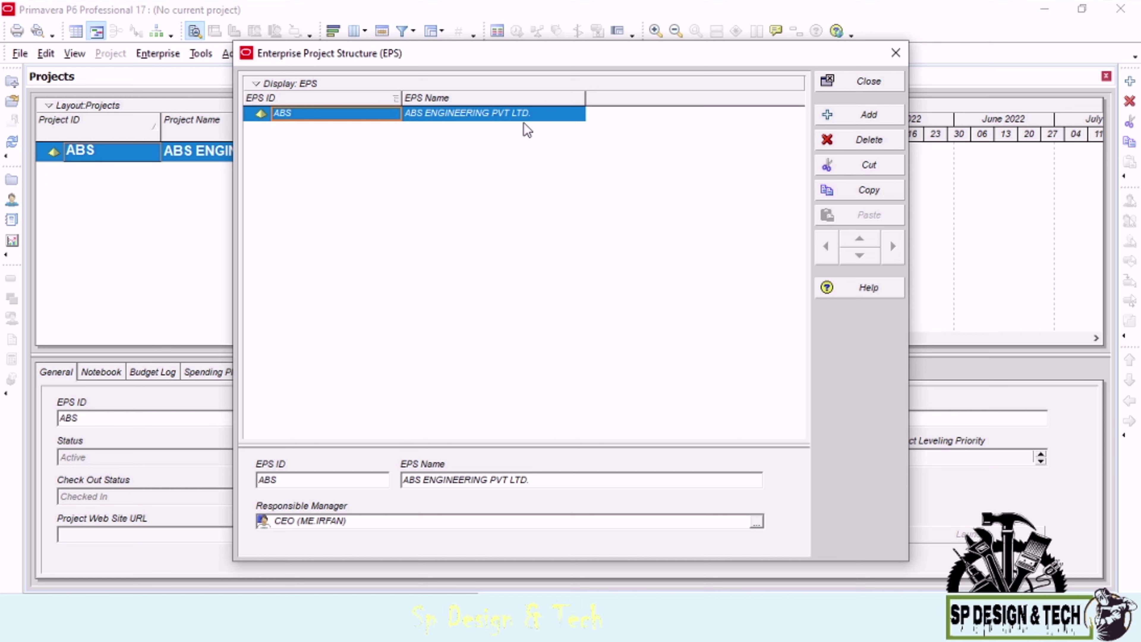
Step: Add three new EPS elements one level below ABS
click(843, 122)
click(843, 121)
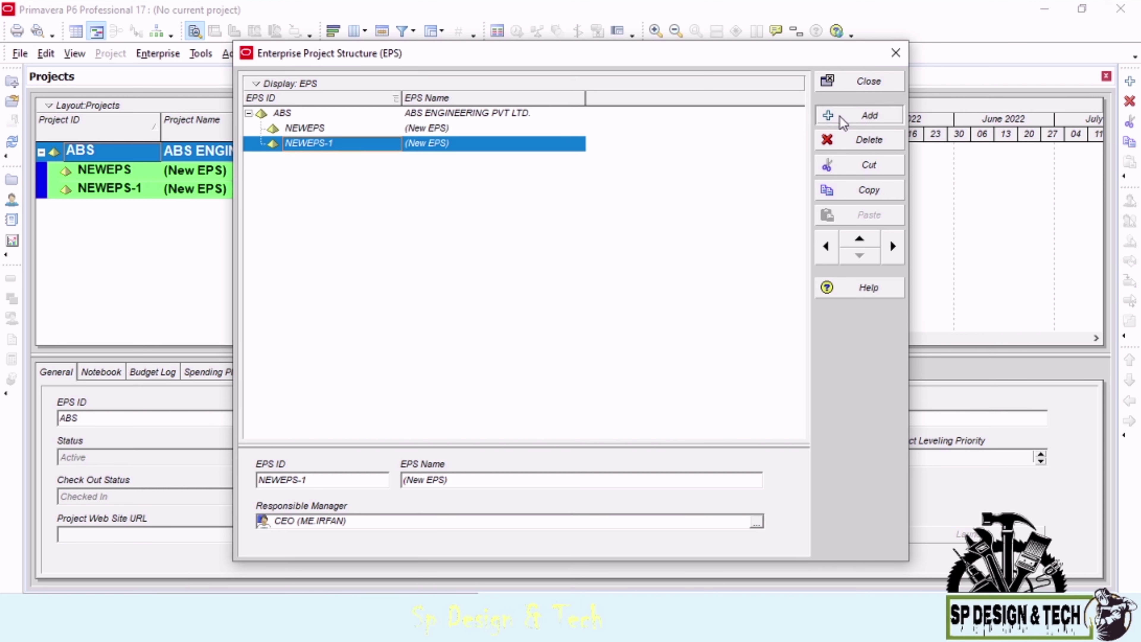
click(843, 122)
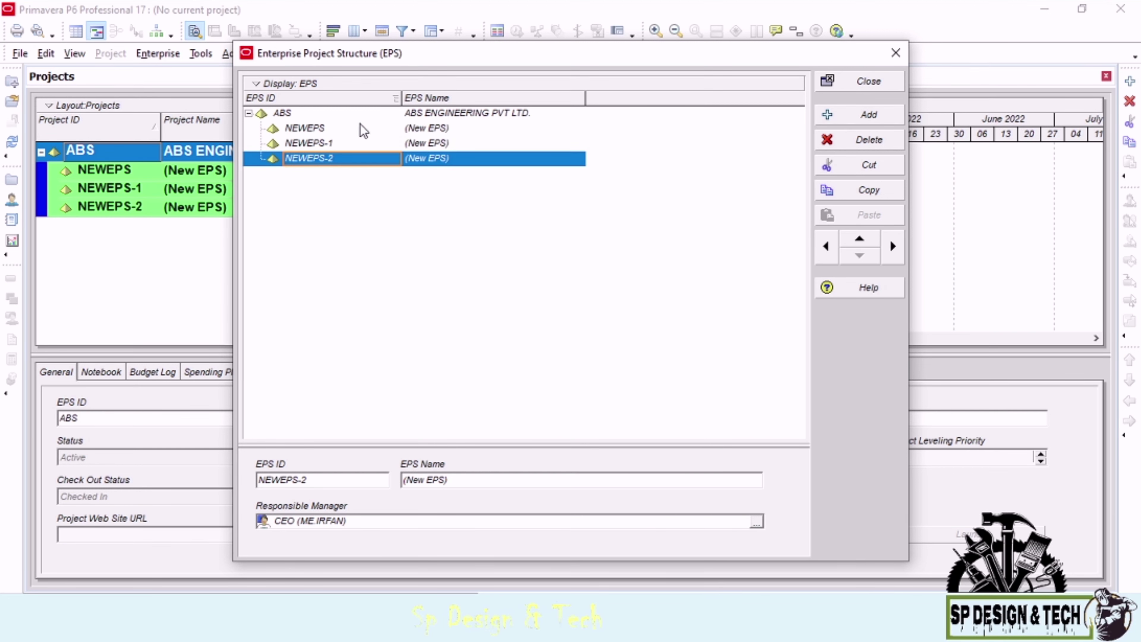
Step: Name the first element under ABS CONSTRACTION and set its EPS ID to CON
click(445, 131)
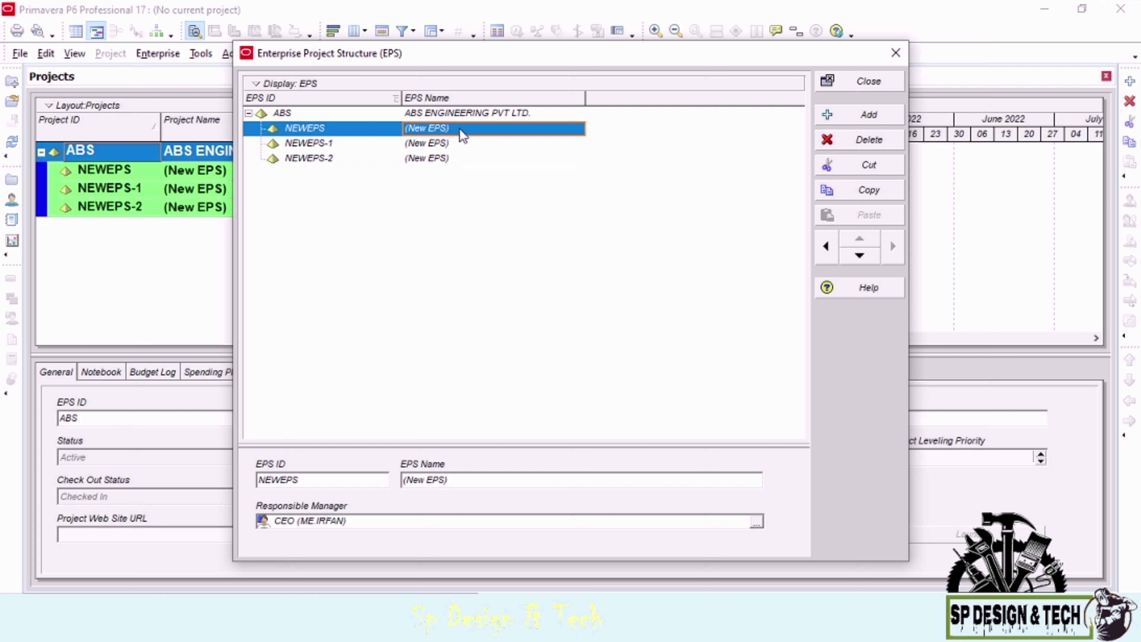
click(462, 132)
key(BackSpace)
key(BackSpace)
key(BackSpace)
key(BackSpace)
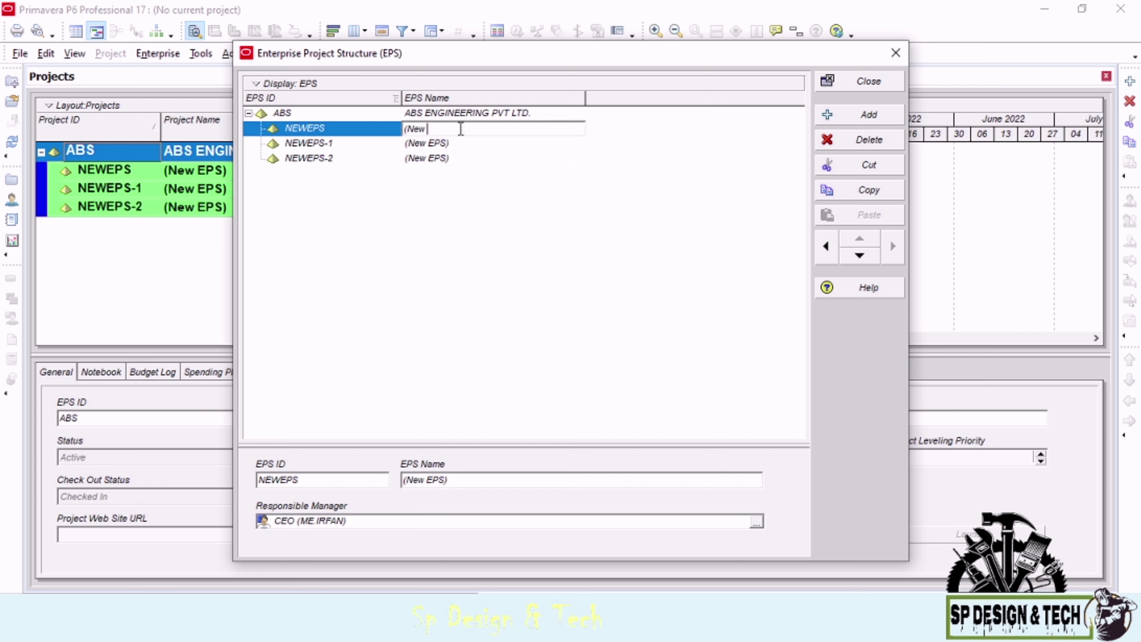
key(BackSpace)
key(BackSpace)
key(BackSpace)
key(BackSpace)
key(BackSpace)
text(CONSTRACTION)
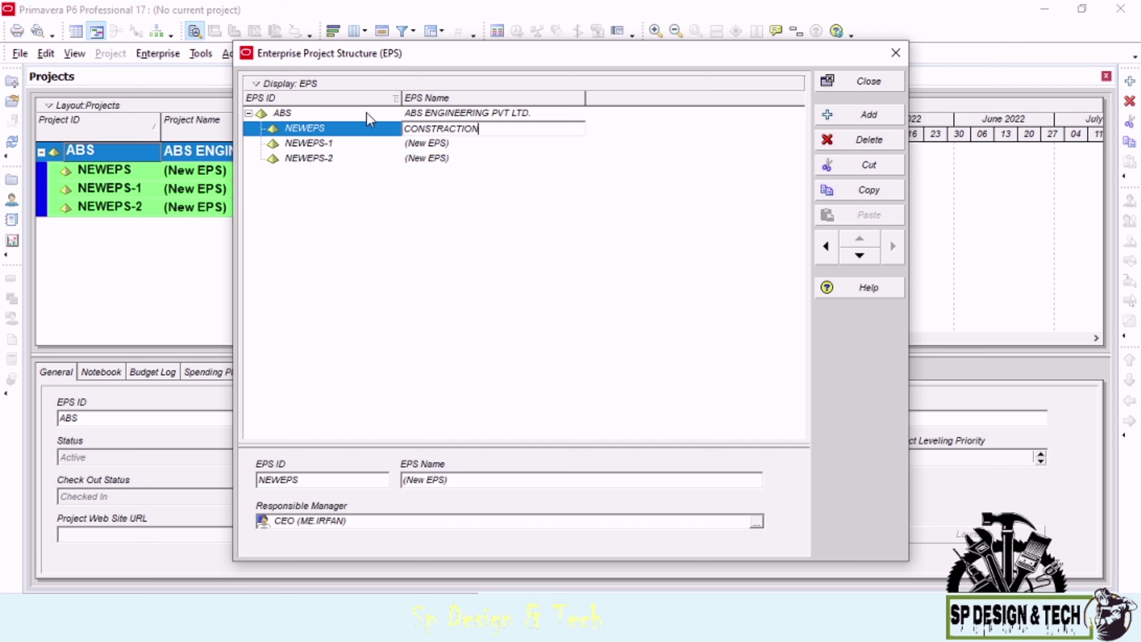
click(347, 129)
key(BackSpace)
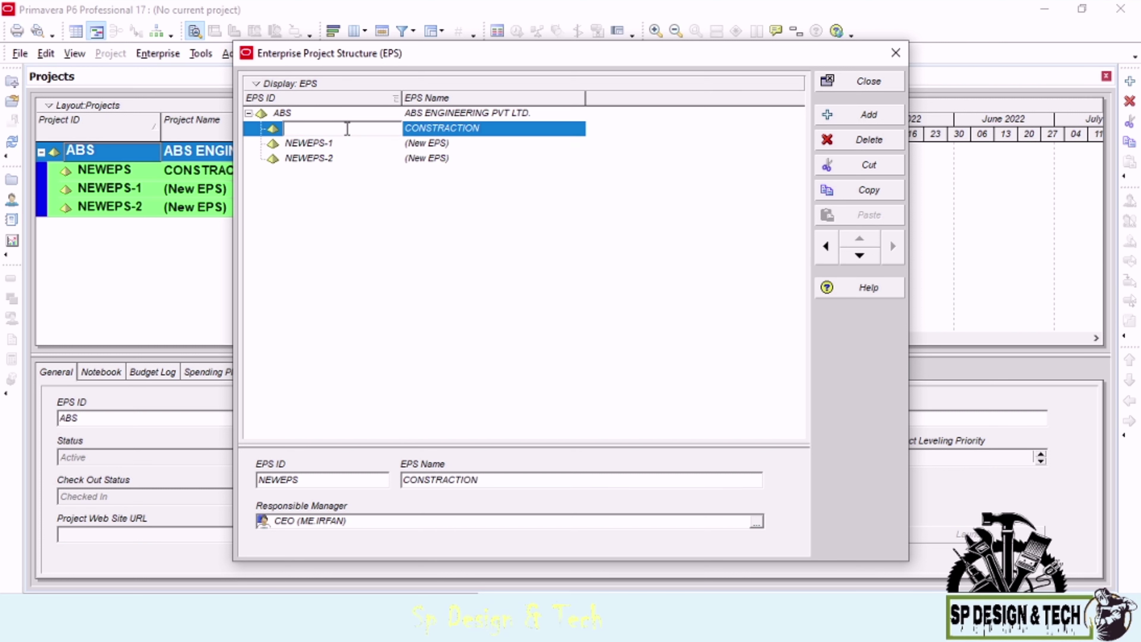
text(CON)
Step: Name the second element under ABS ENGINEERING and set its EPS ID to ENGG
click(455, 145)
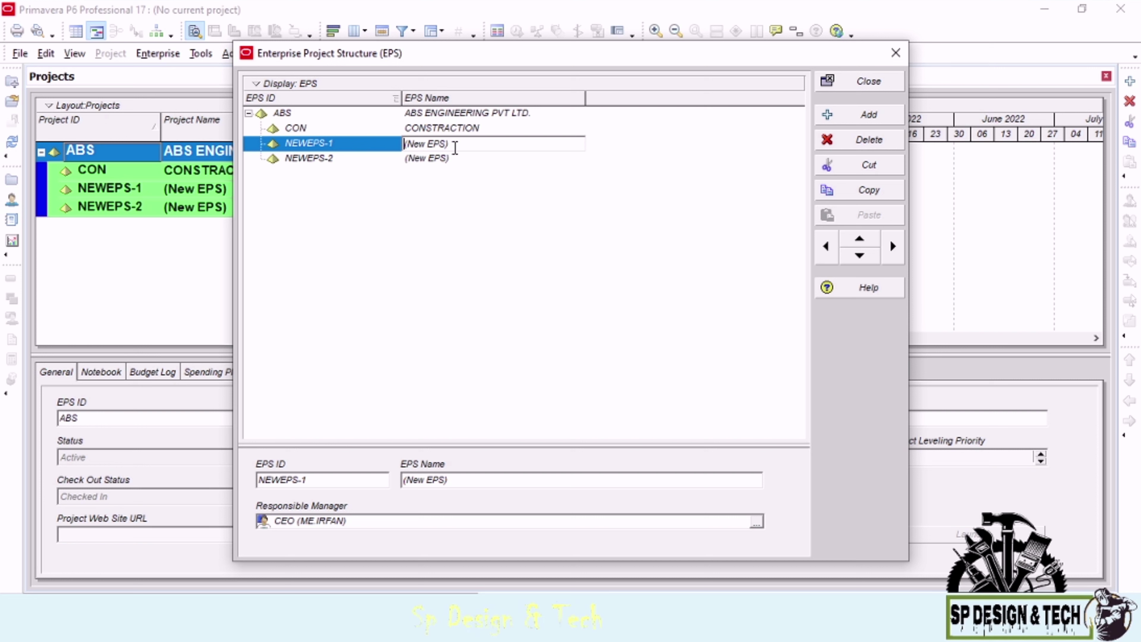
key(Right)
key(Right)
key(Right)
key(Right)
key(Right)
key(Right)
key(Right)
key(Right)
key(Right)
key(BackSpace)
key(BackSpace)
key(BackSpace)
key(BackSpace)
key(BackSpace)
key(BackSpace)
key(BackSpace)
key(BackSpace)
key(BackSpace)
text(ENGINEERING)
click(364, 148)
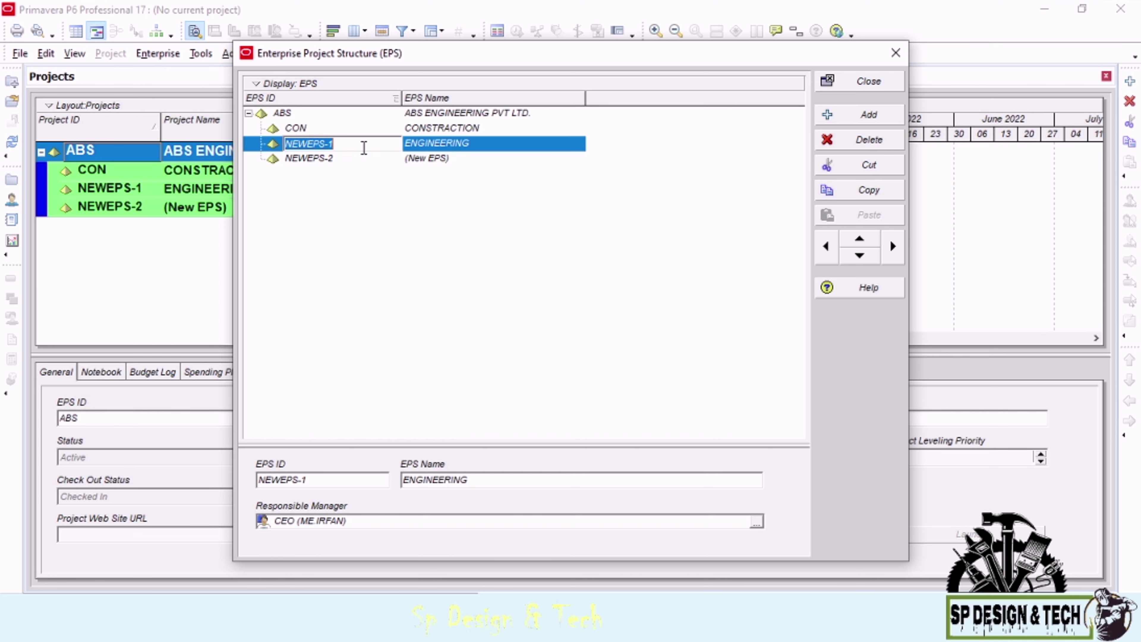
key(BackSpace)
text(ENGG)
Step: Name the third element under ABS PROCUREMENT and set its EPS ID to PROC
click(474, 158)
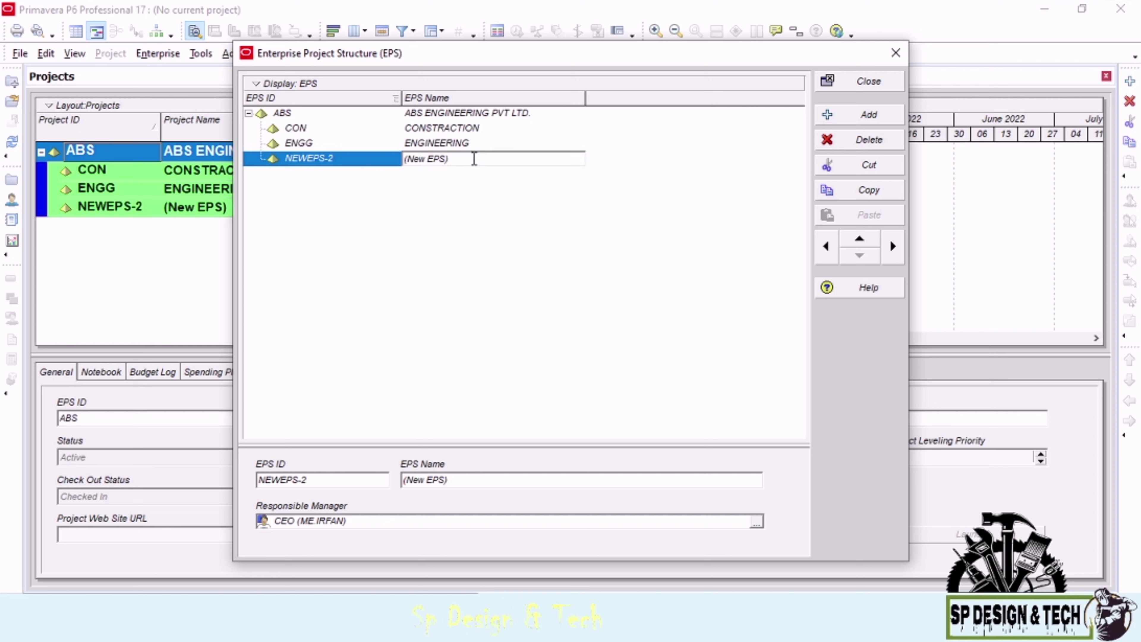
key(BackSpace)
key(BackSpace)
key(BackSpace)
key(BackSpace)
key(BackSpace)
key(BackSpace)
key(BackSpace)
key(BackSpace)
key(BackSpace)
text(PROCUREMENT)
click(355, 160)
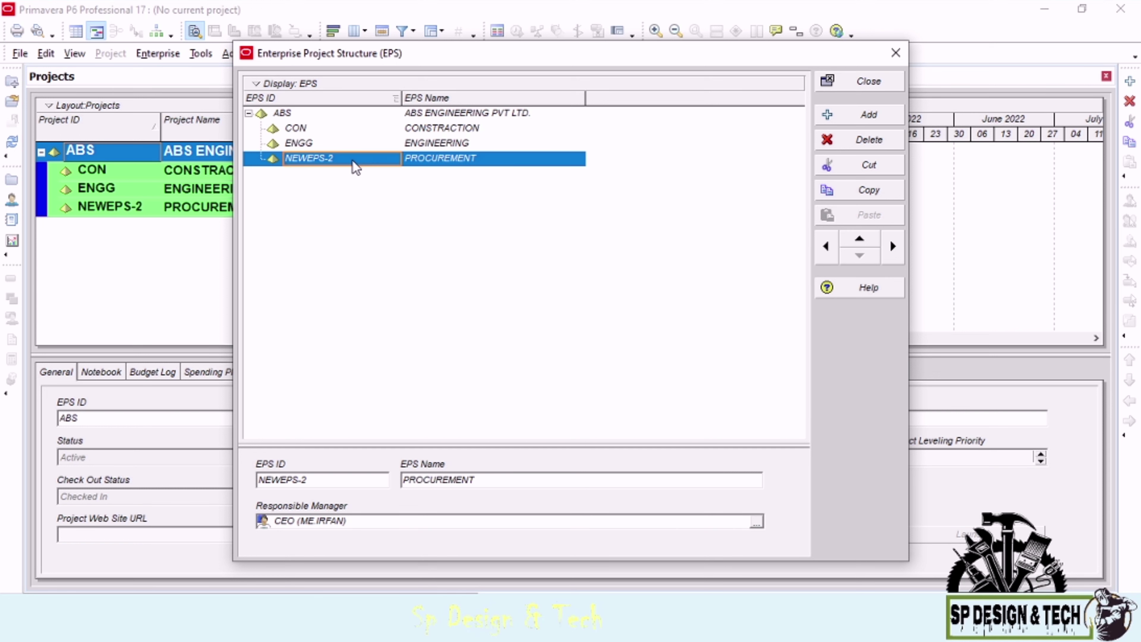
click(354, 160)
key(BackSpace)
text(PRO)
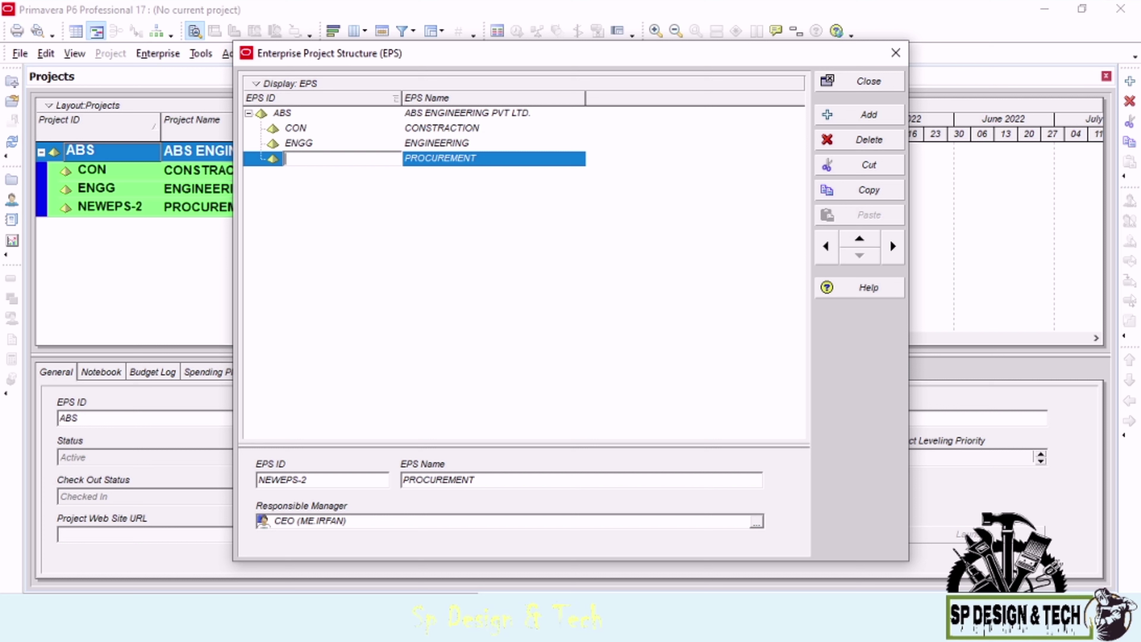
text(C)
click(432, 279)
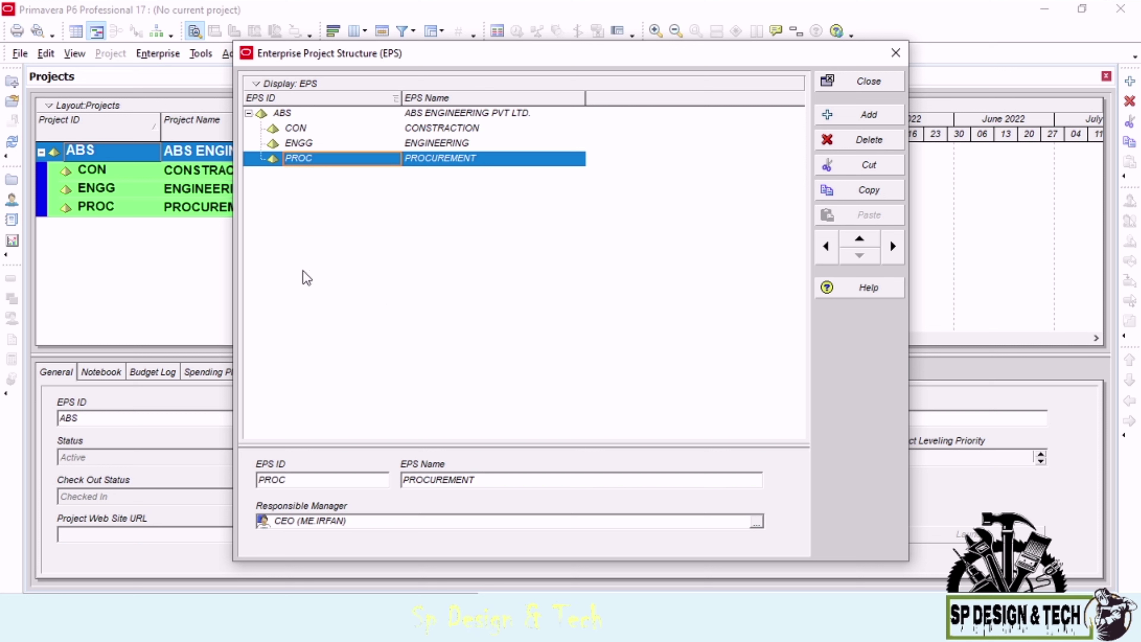
Step: Add three new EPS elements under CON, indenting the first one a level below it
click(333, 129)
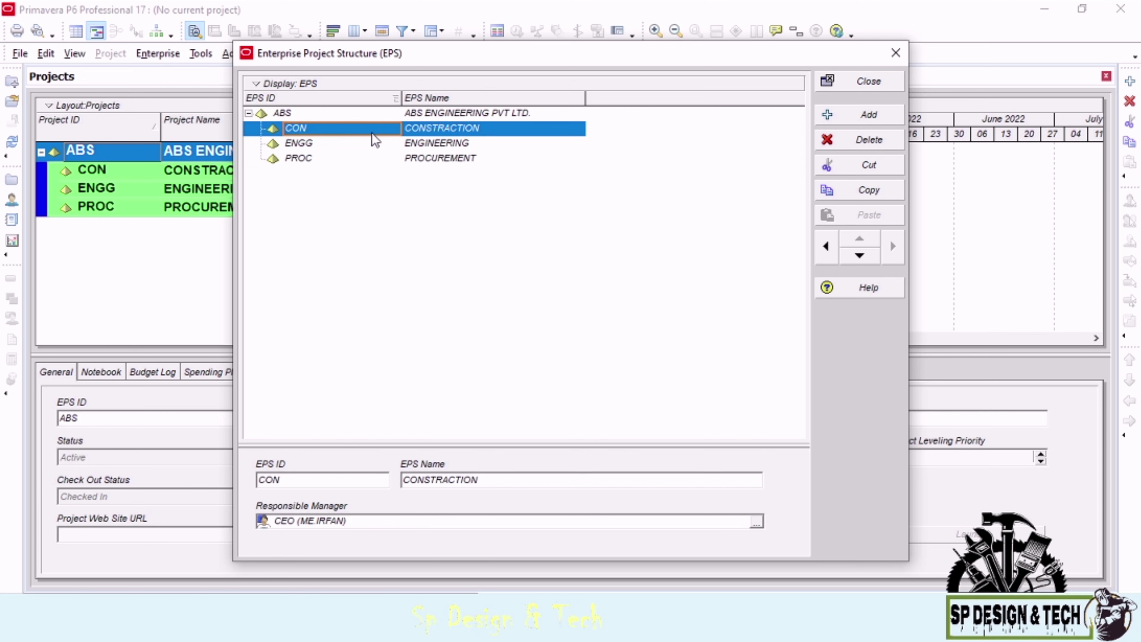
click(860, 115)
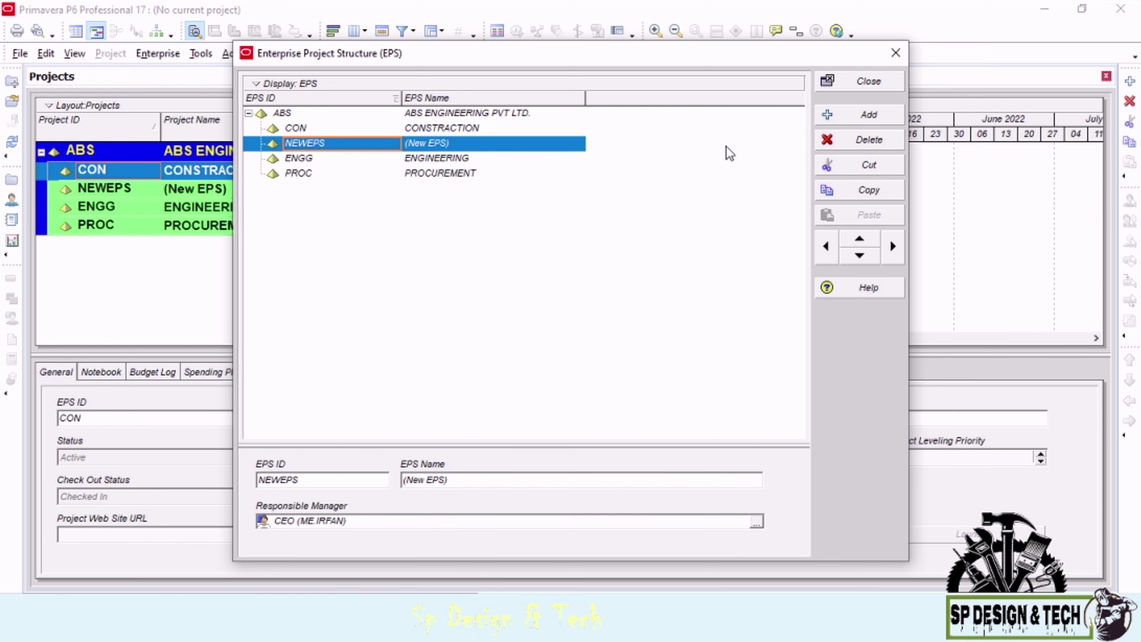
click(892, 247)
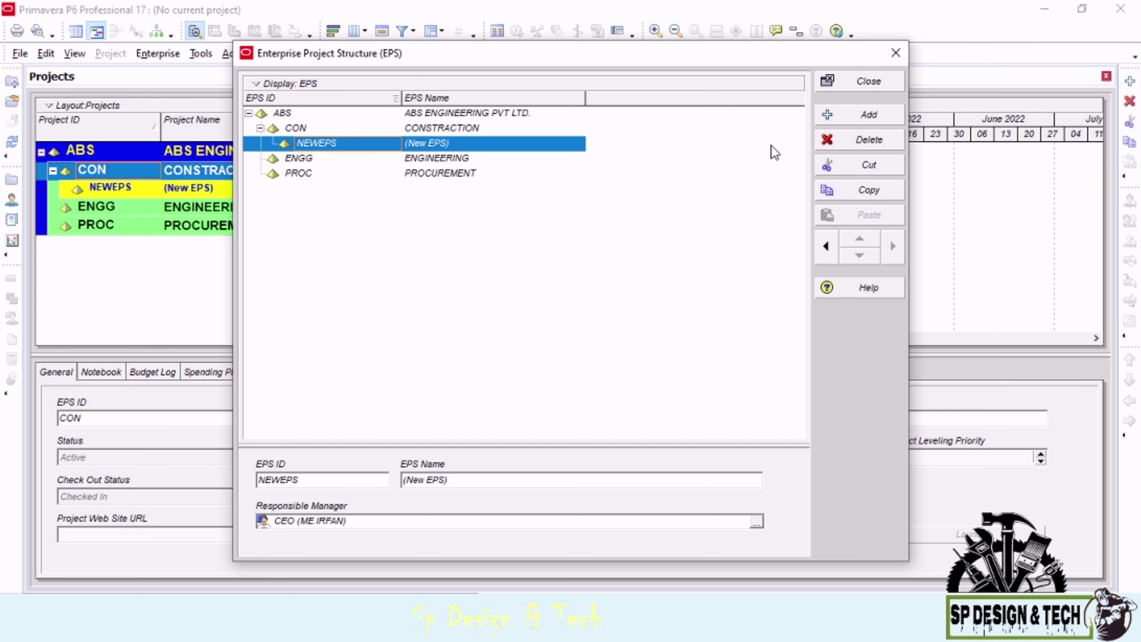
click(850, 121)
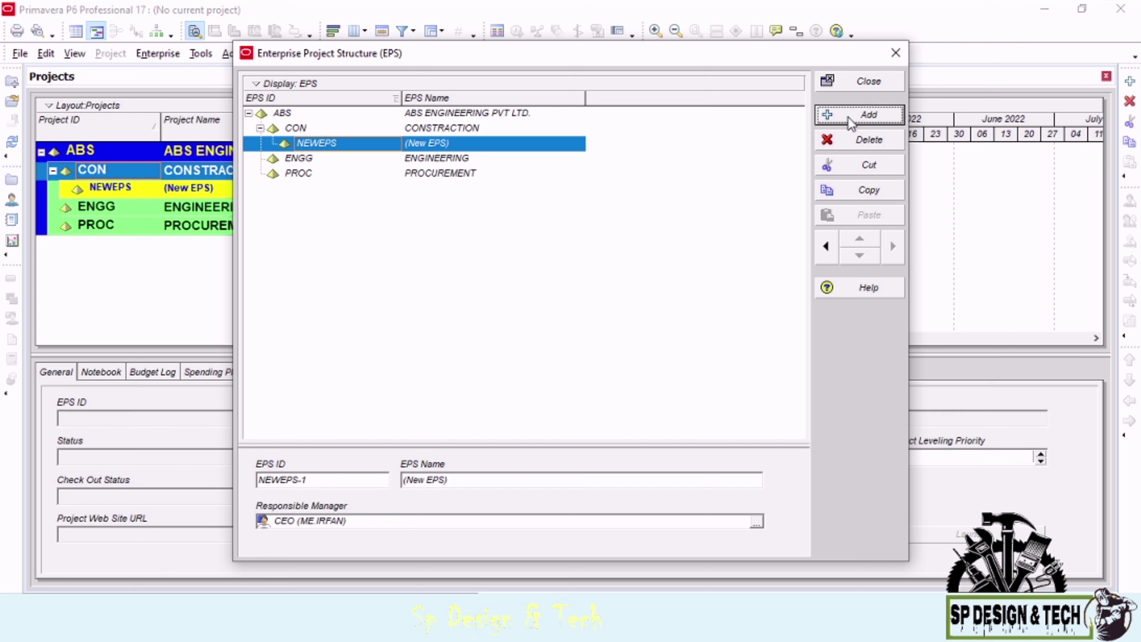
click(850, 120)
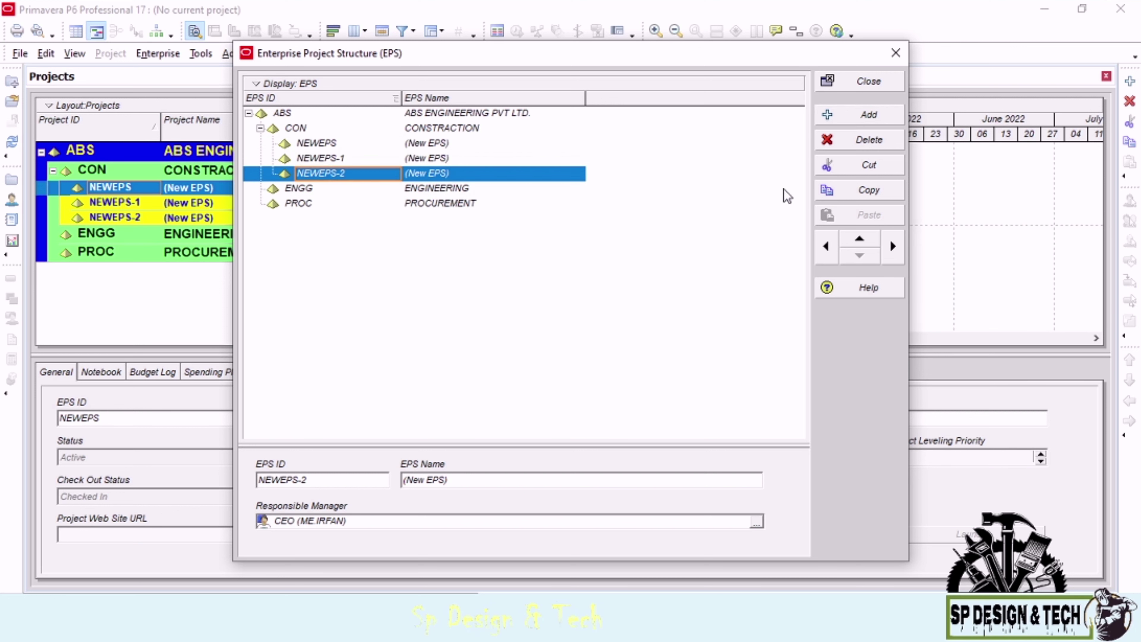
Step: Name the first element under CON CIVIL and set its EPS ID to CIV
click(461, 144)
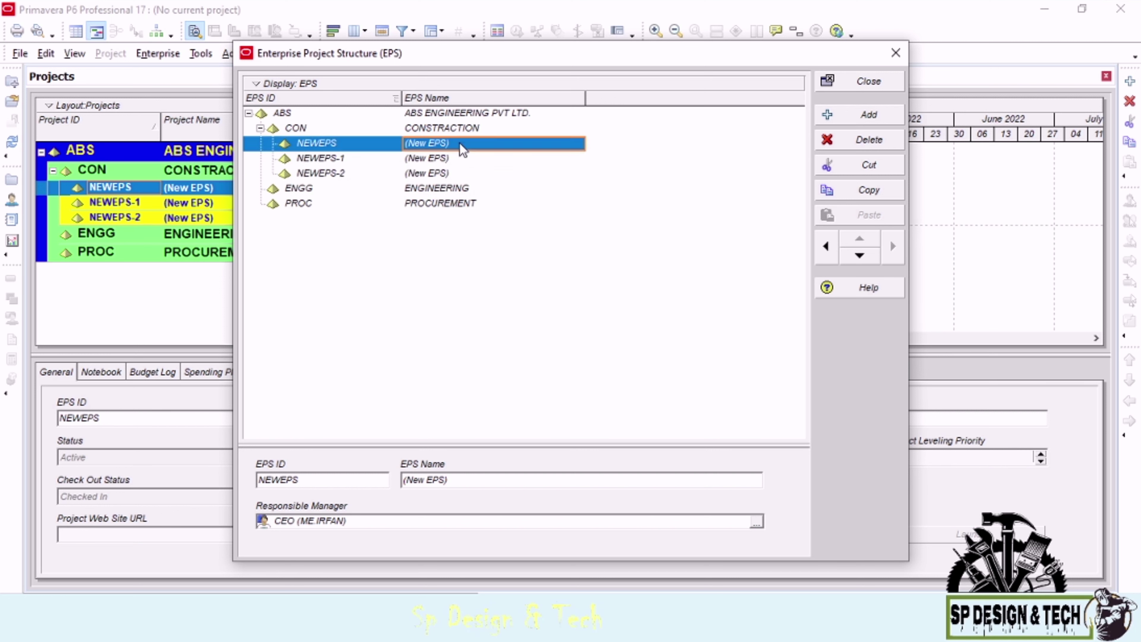
click(461, 143)
key(BackSpace)
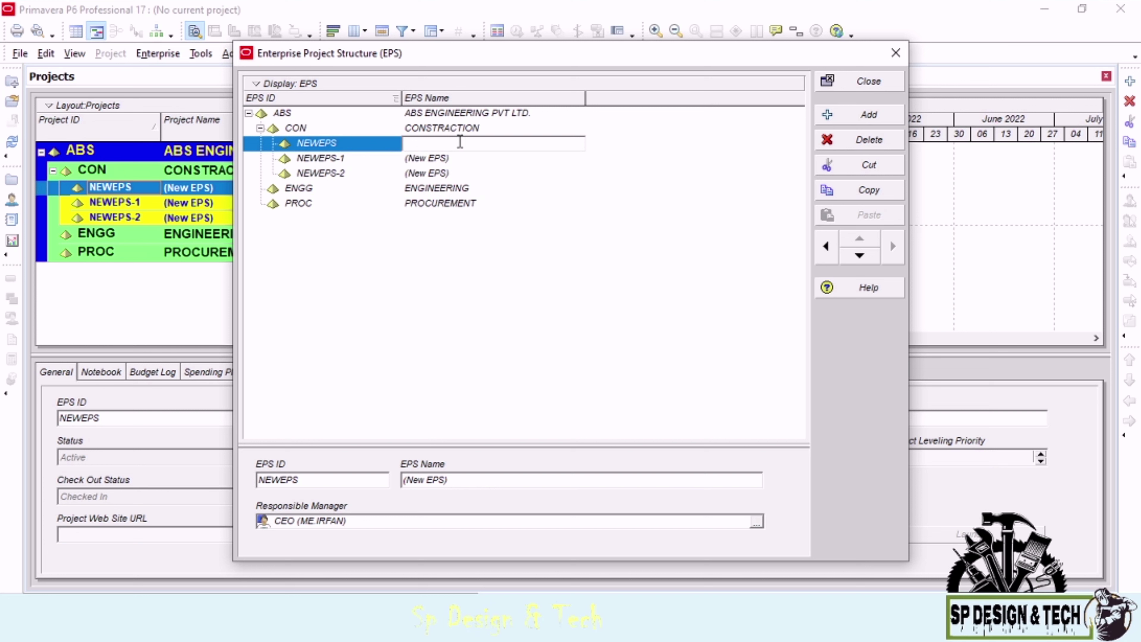
text(CIVIL)
click(355, 140)
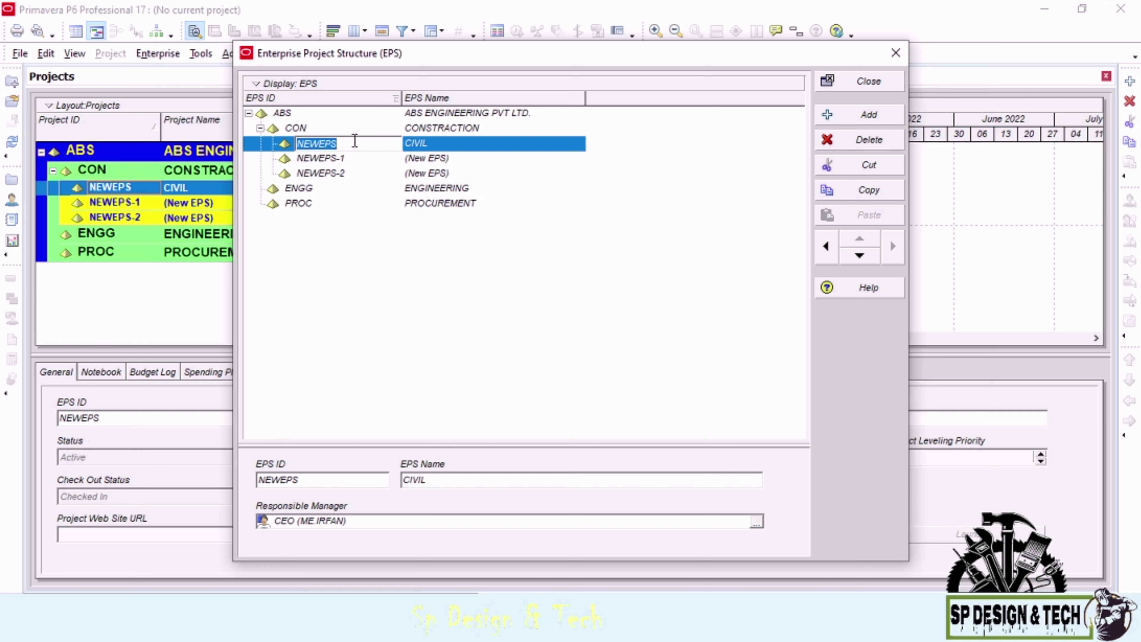
key(BackSpace)
text(CIV)
Step: Name the second element under CON MECHANICAL and set its EPS ID to MECH
click(463, 157)
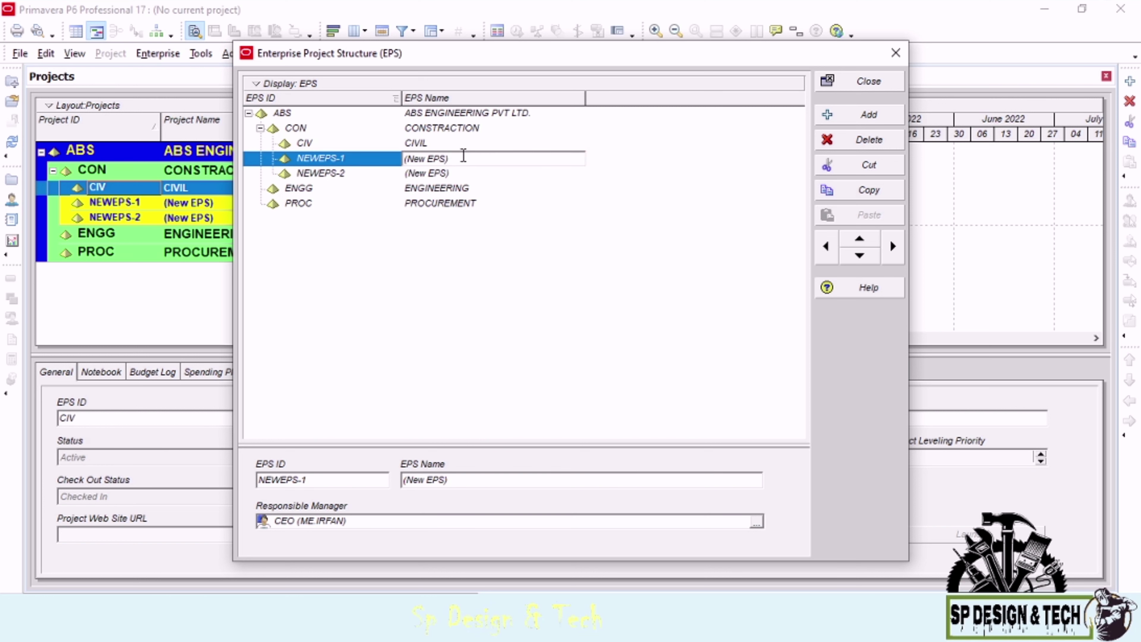
key(BackSpace)
key(BackSpace)
key(BackSpace)
key(BackSpace)
key(BackSpace)
key(BackSpace)
key(BackSpace)
key(BackSpace)
key(BackSpace)
text(MECHANICAK)
key(BackSpace)
text(L)
click(357, 160)
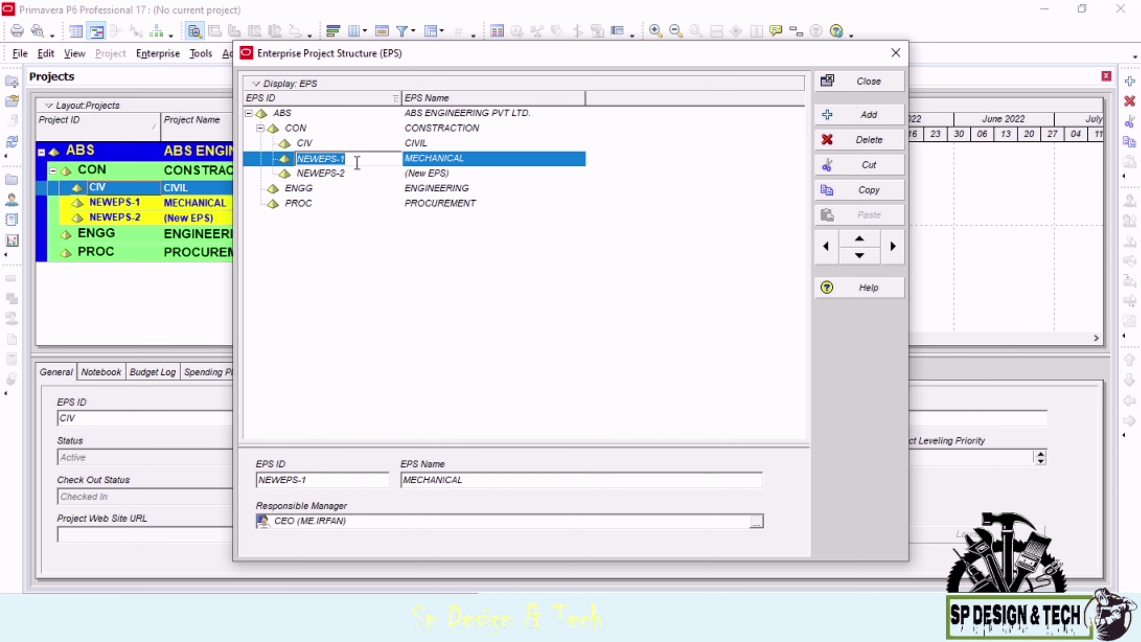
key(BackSpace)
text(MECH)
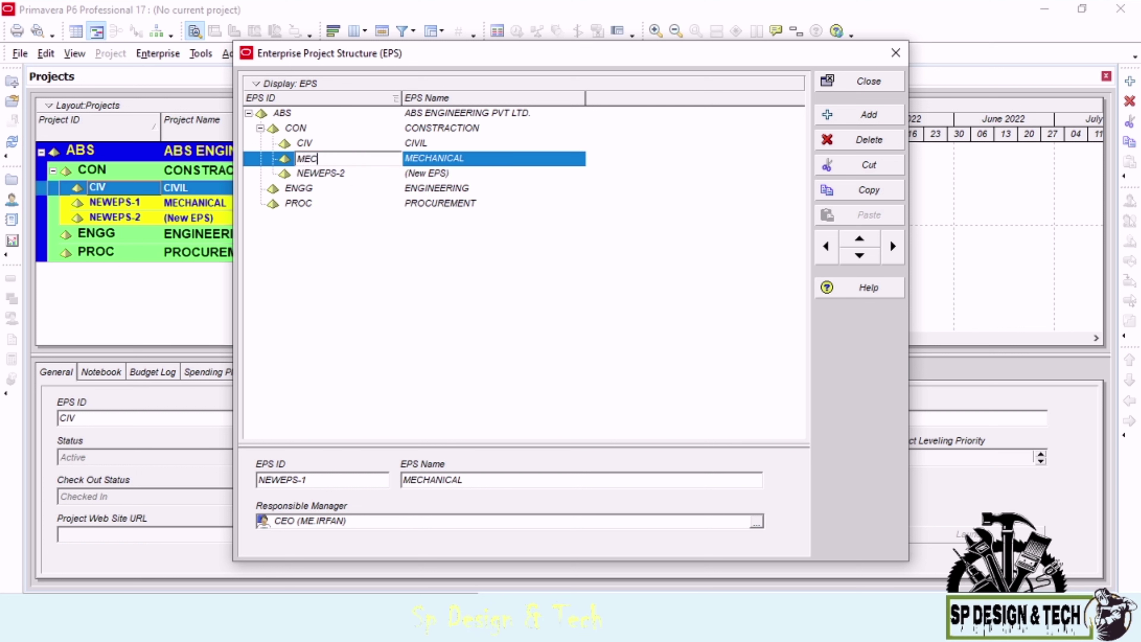
Step: Name the third element under CON ELECTRICAL and set its EPS ID to ELEC
click(469, 176)
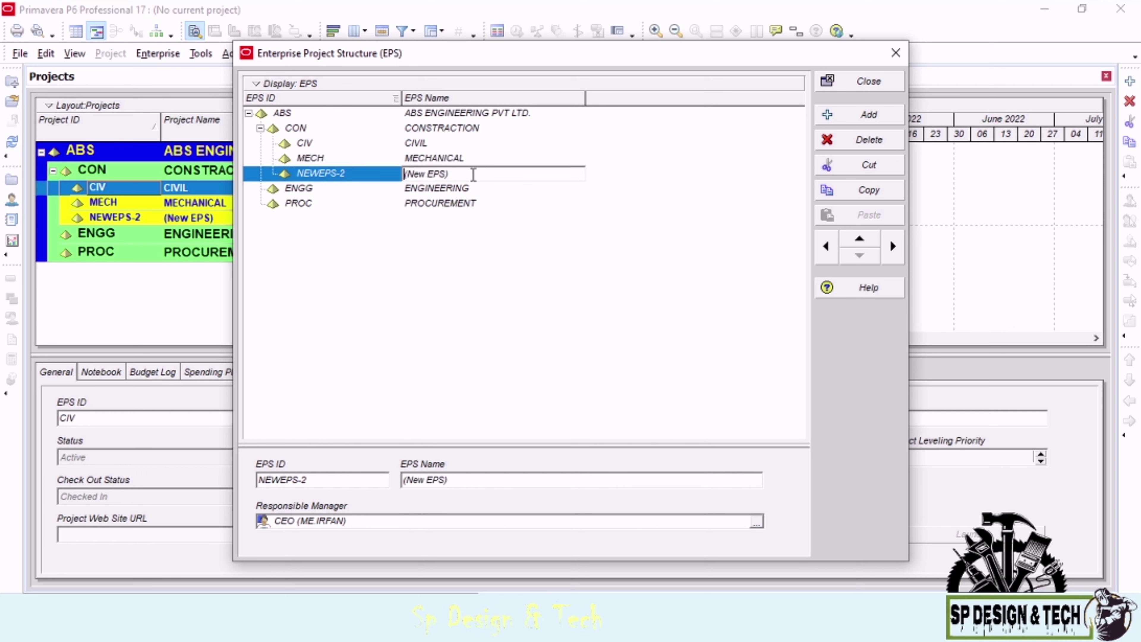
double_click(465, 179)
key(BackSpace)
key(BackSpace)
key(BackSpace)
key(BackSpace)
key(BackSpace)
key(BackSpace)
text(ELECTRICAL)
click(365, 178)
click(363, 174)
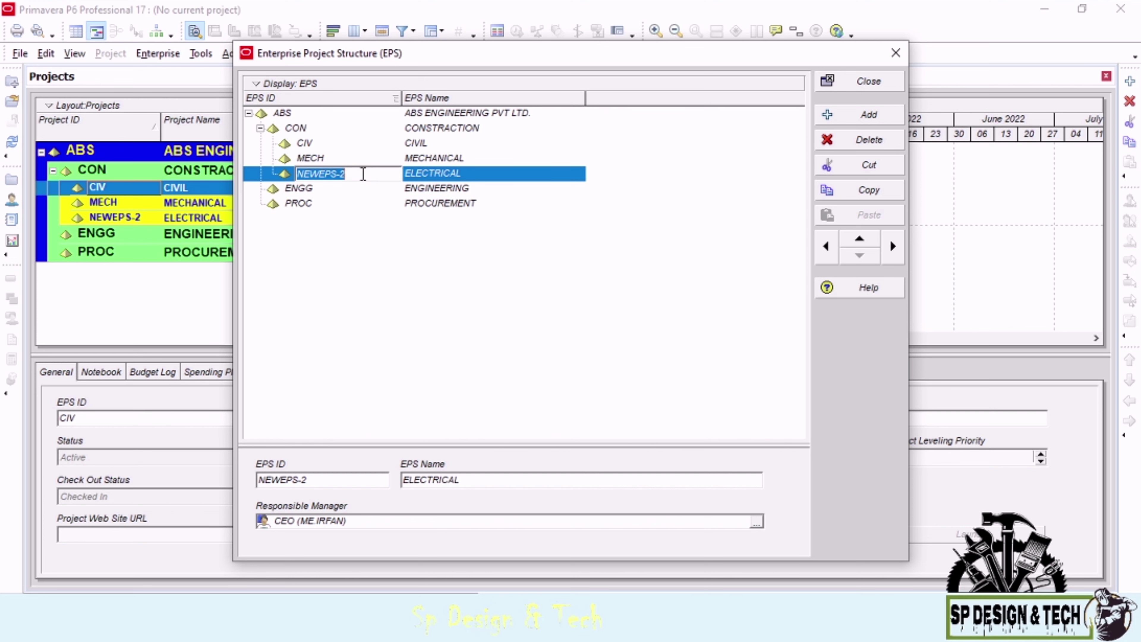
key(BackSpace)
text(ELEC)
key(Return)
Step: Add two new EPS elements under ENGG, indenting the first one a level below it
click(393, 191)
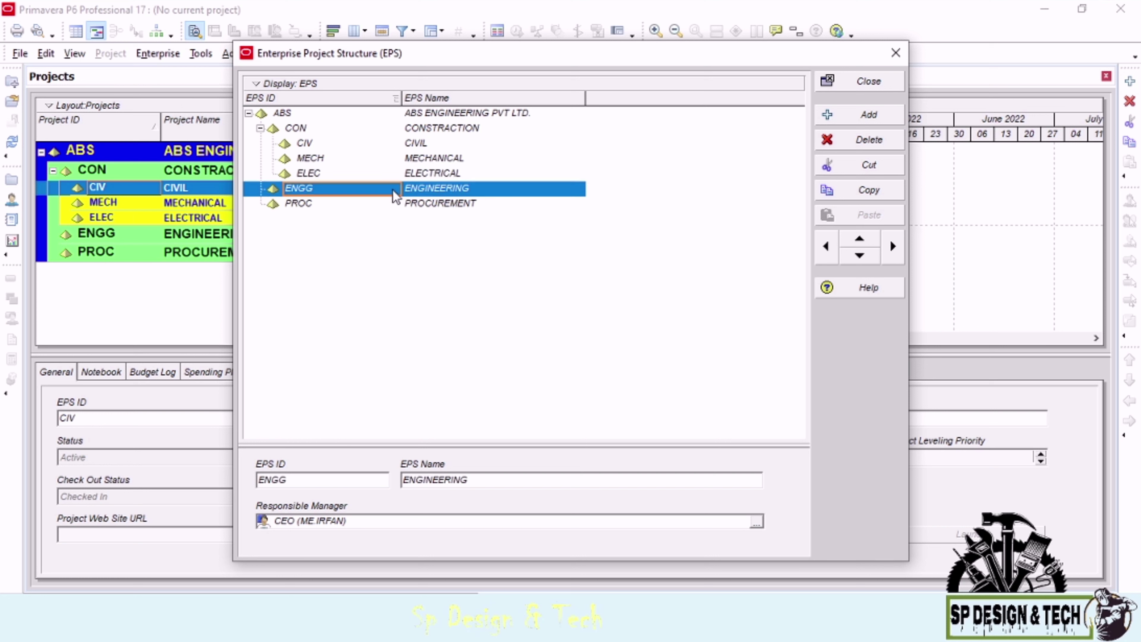
click(834, 124)
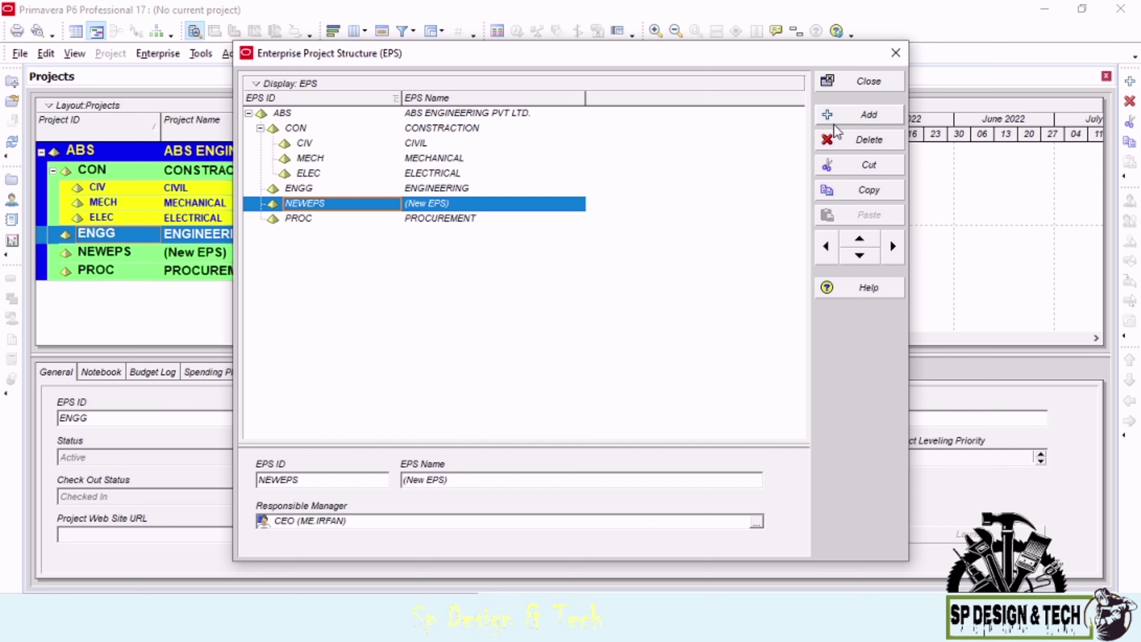
click(894, 252)
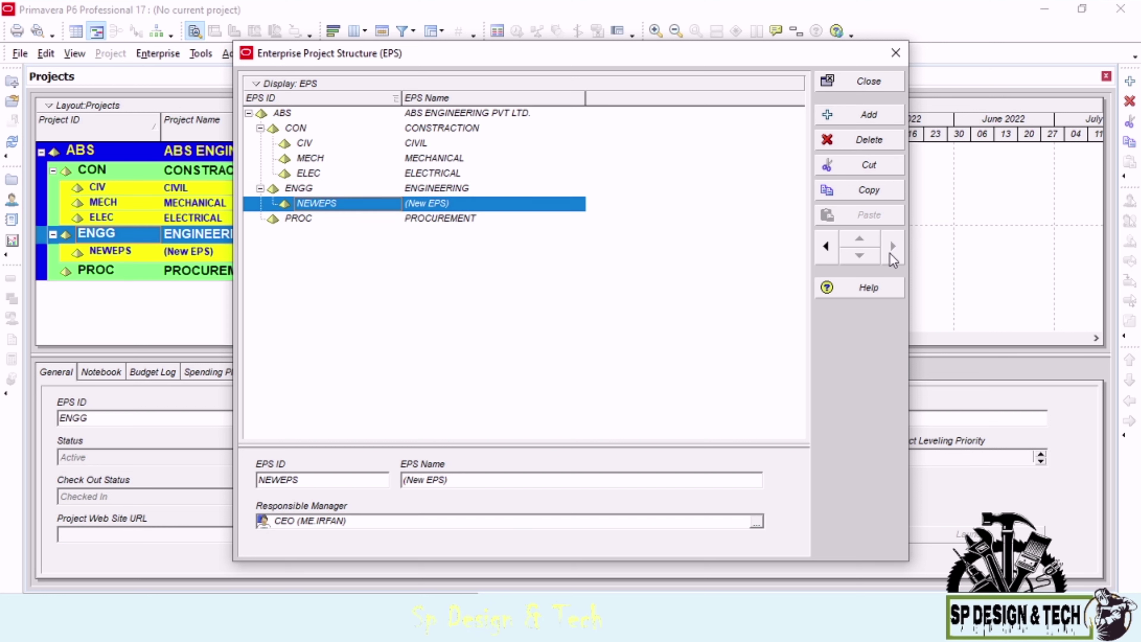
click(873, 115)
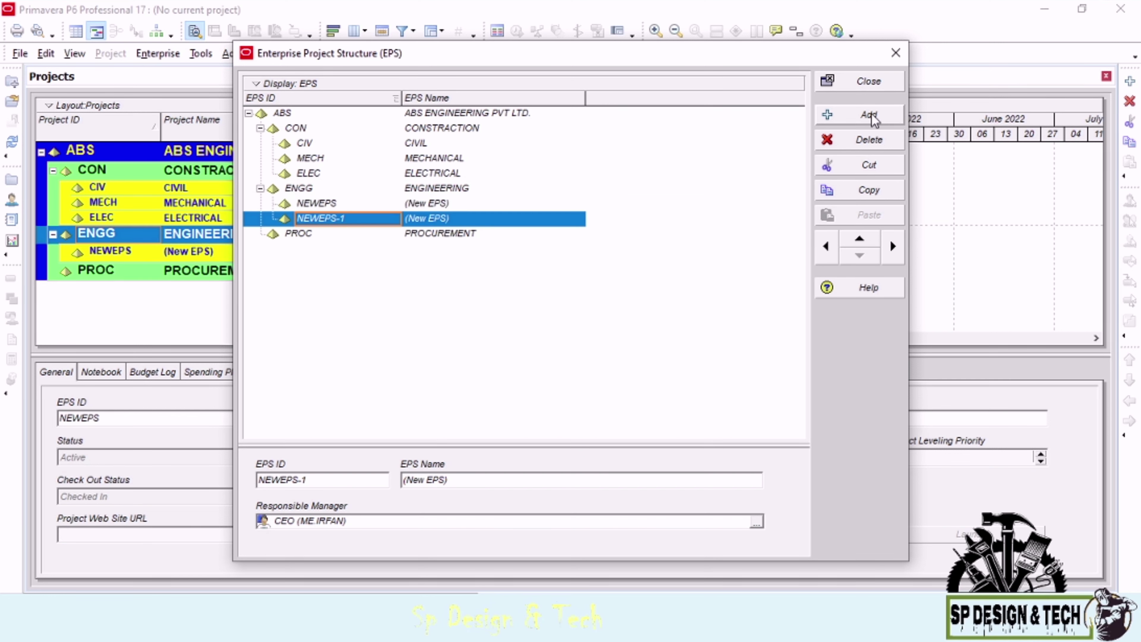
Step: Name the first element under ENGG FABRICATION and set its EPS ID to FABR
click(453, 203)
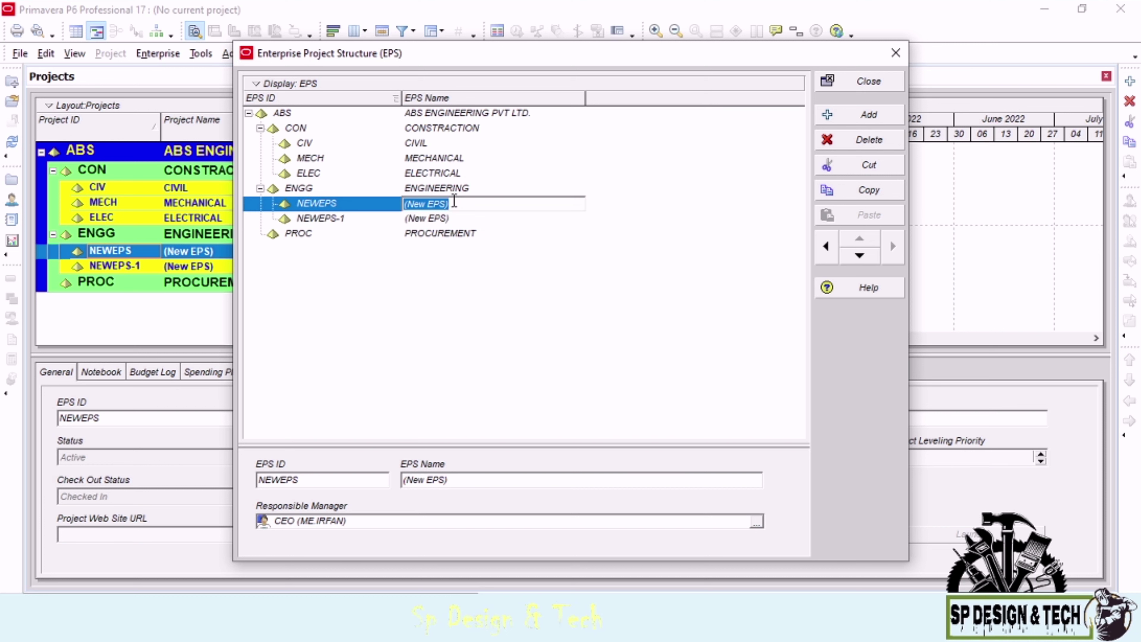
key(BackSpace)
text(FAV)
key(BackSpace)
text(BRICATION)
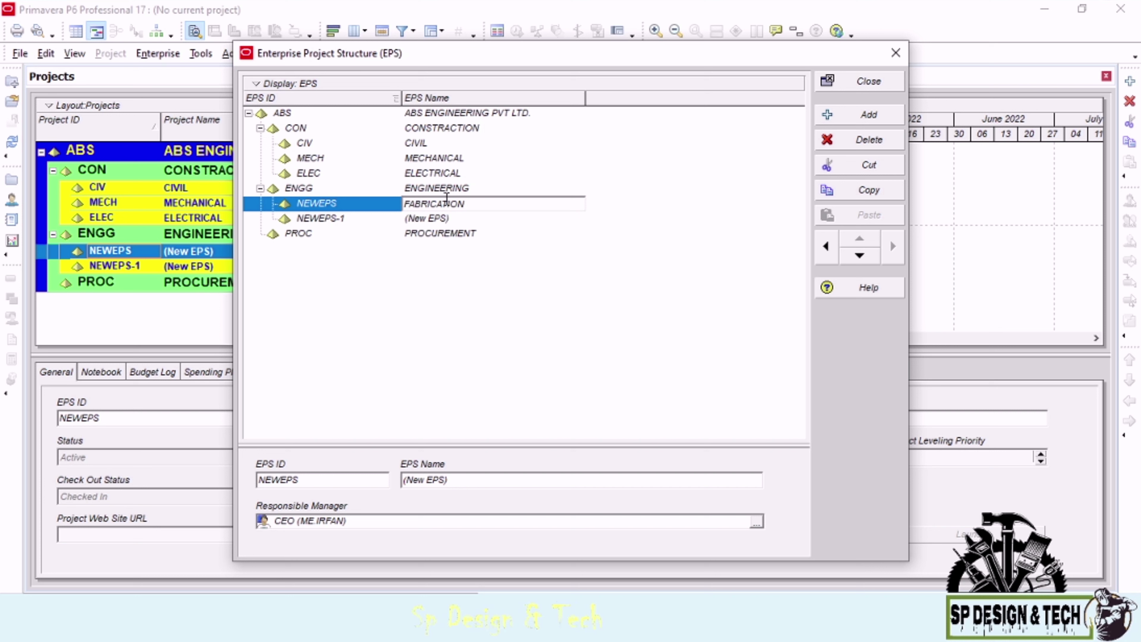
click(371, 205)
key(BackSpace)
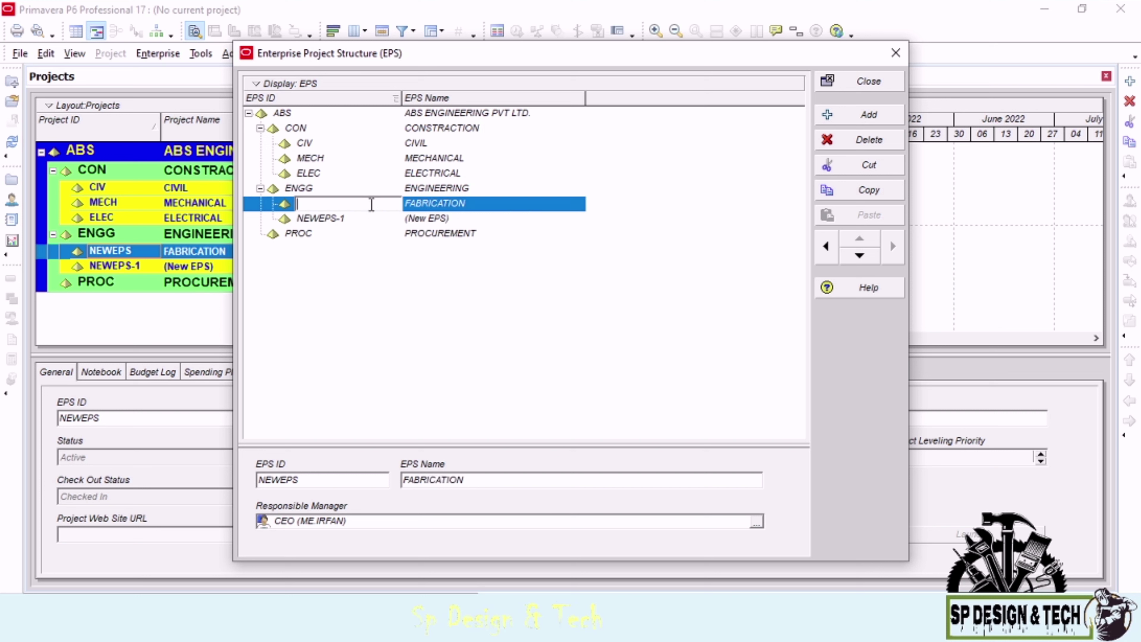
text(FABR)
Step: Name the second element under ENGG INSTALLATION and set its EPS ID to INST
click(465, 219)
click(465, 219)
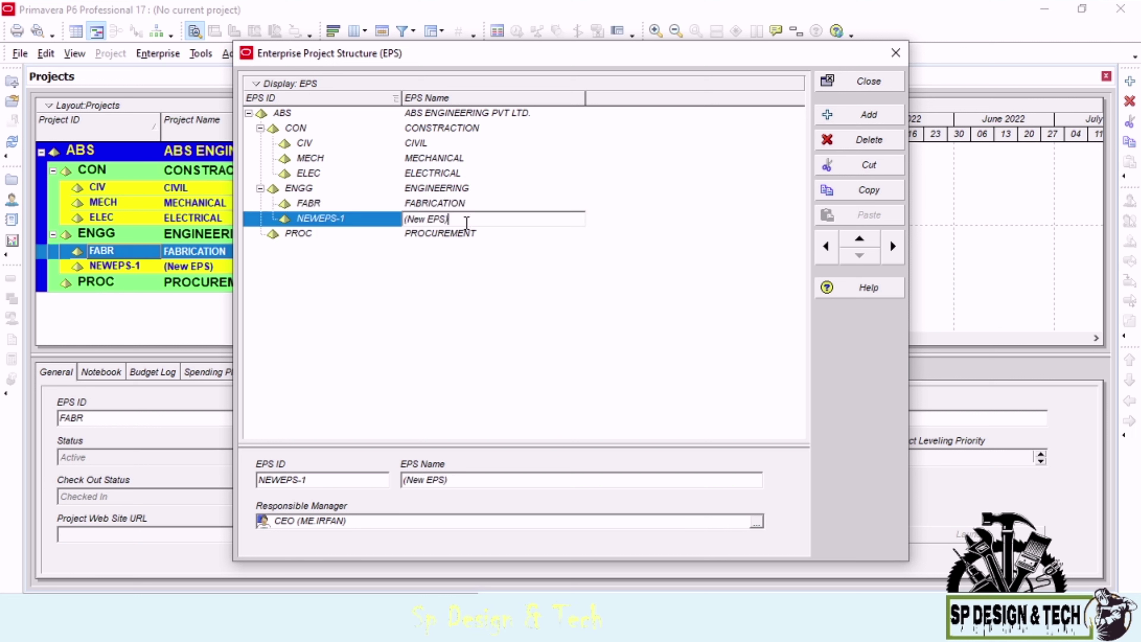
key(BackSpace)
key(BackSpace)
key(BackSpace)
key(BackSpace)
key(BackSpace)
key(BackSpace)
key(BackSpace)
key(BackSpace)
text(()
text(NS)
text(TA)
text(LL)
text(ATION)
click(356, 222)
click(356, 220)
key(BackSpace)
text(INS)
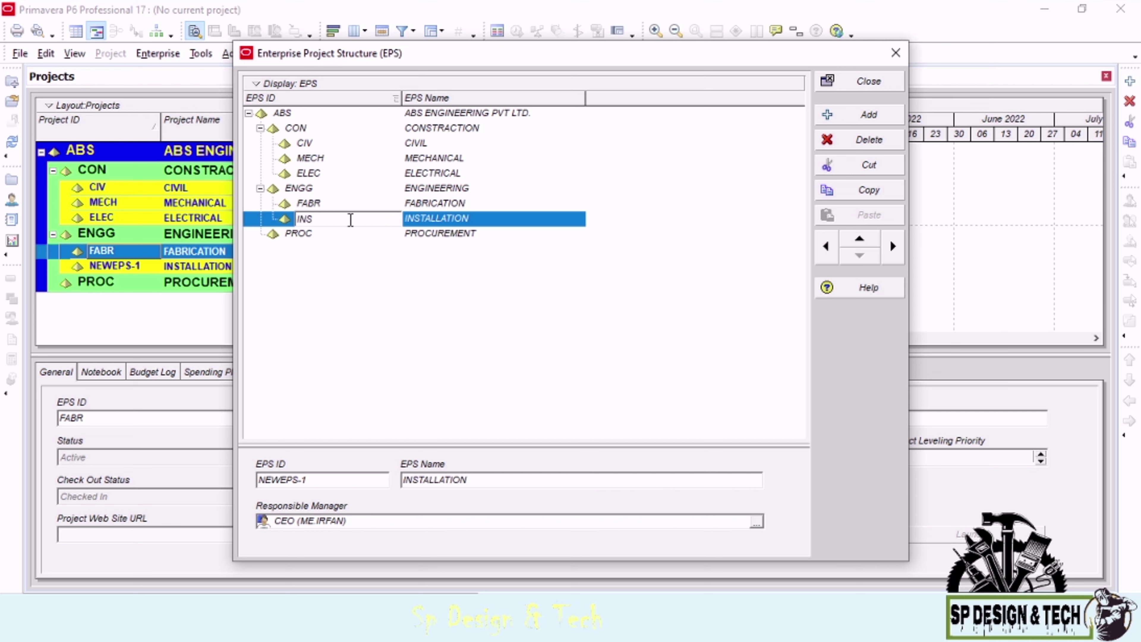
text(T)
key(Return)
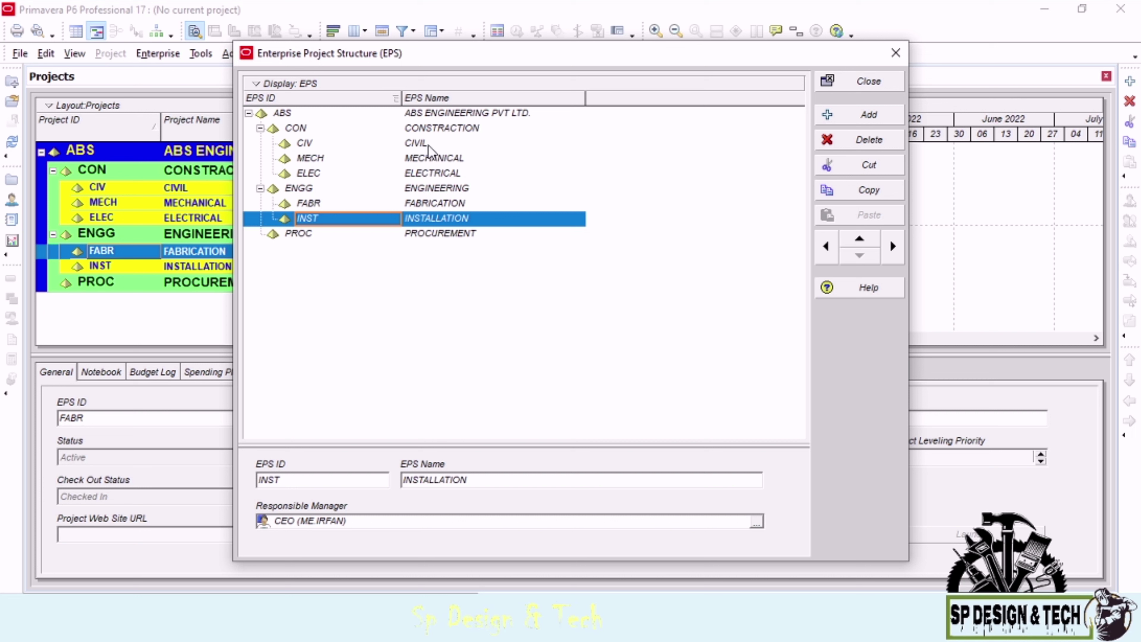
Step: Change the EPS ID of the construction element to CONS
click(313, 129)
click(313, 128)
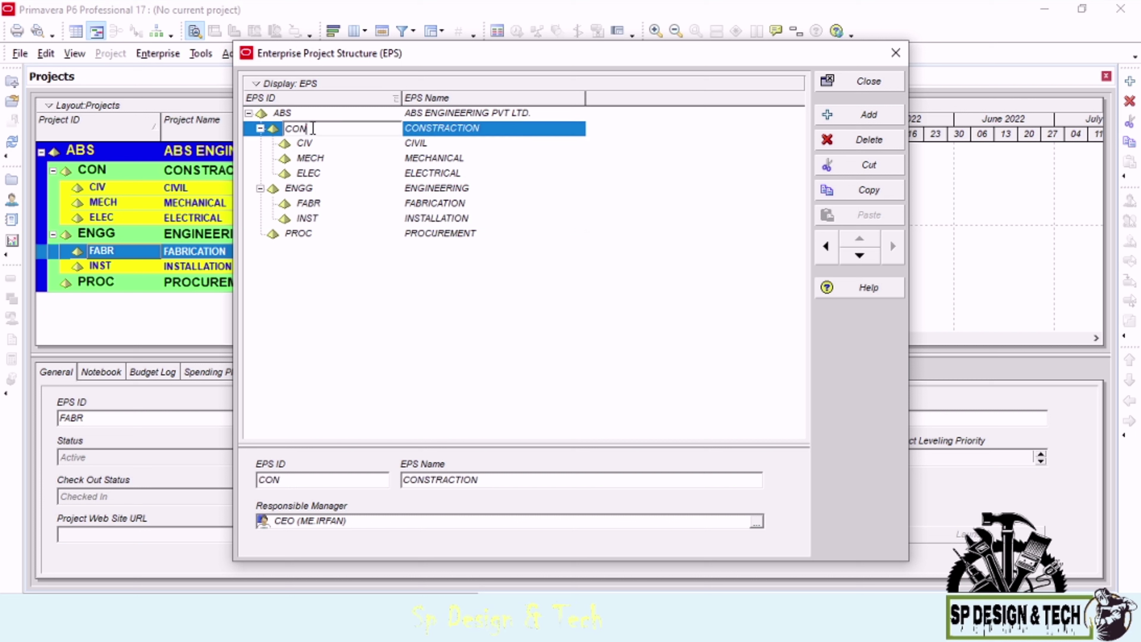
text(S)
key(Return)
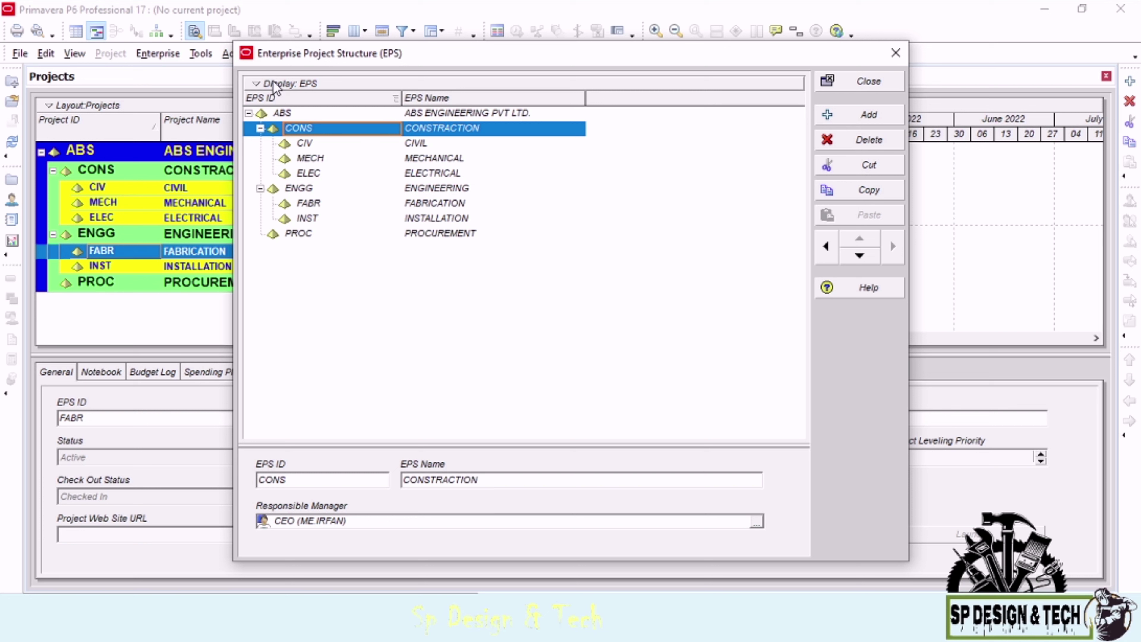
Step: Switch the EPS display from the table to the chart view
click(263, 85)
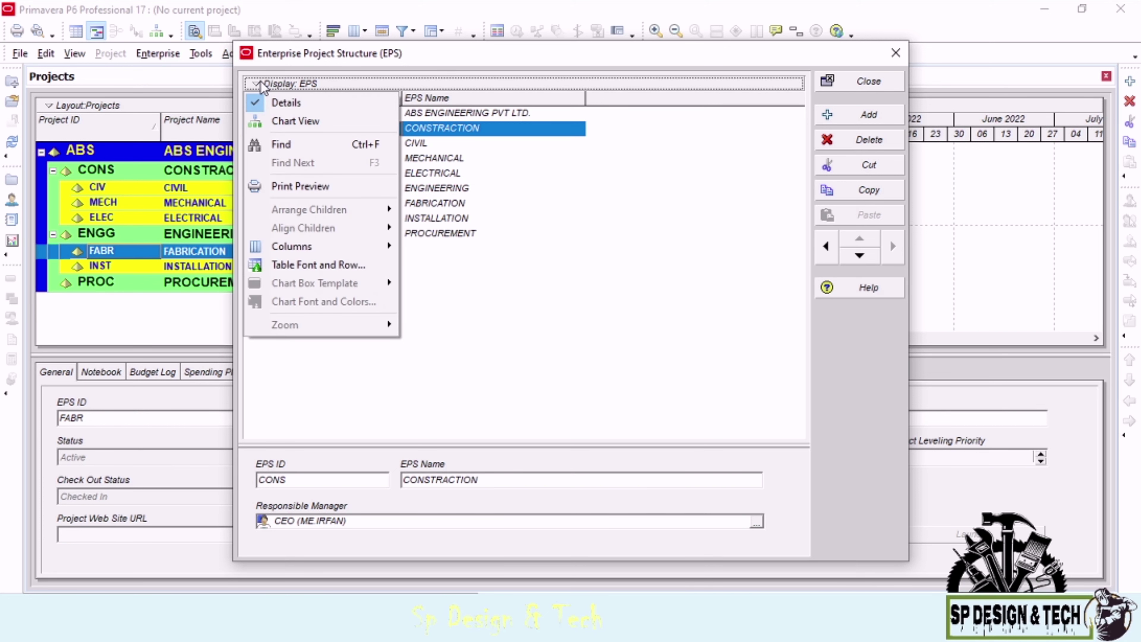
click(309, 122)
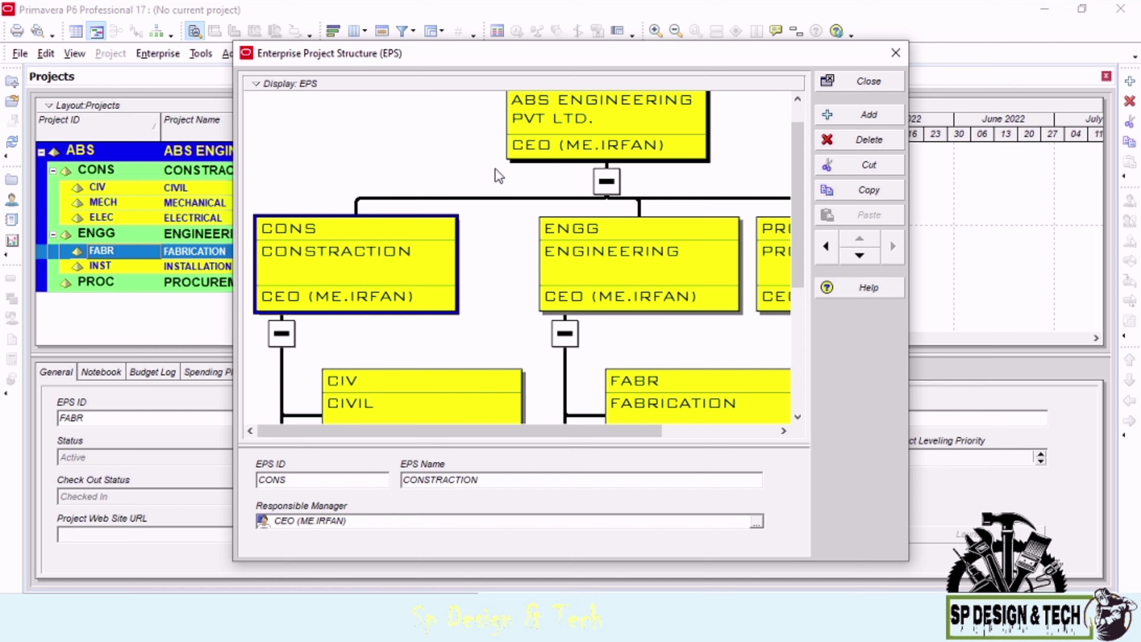
scroll(485, 231, down, 5)
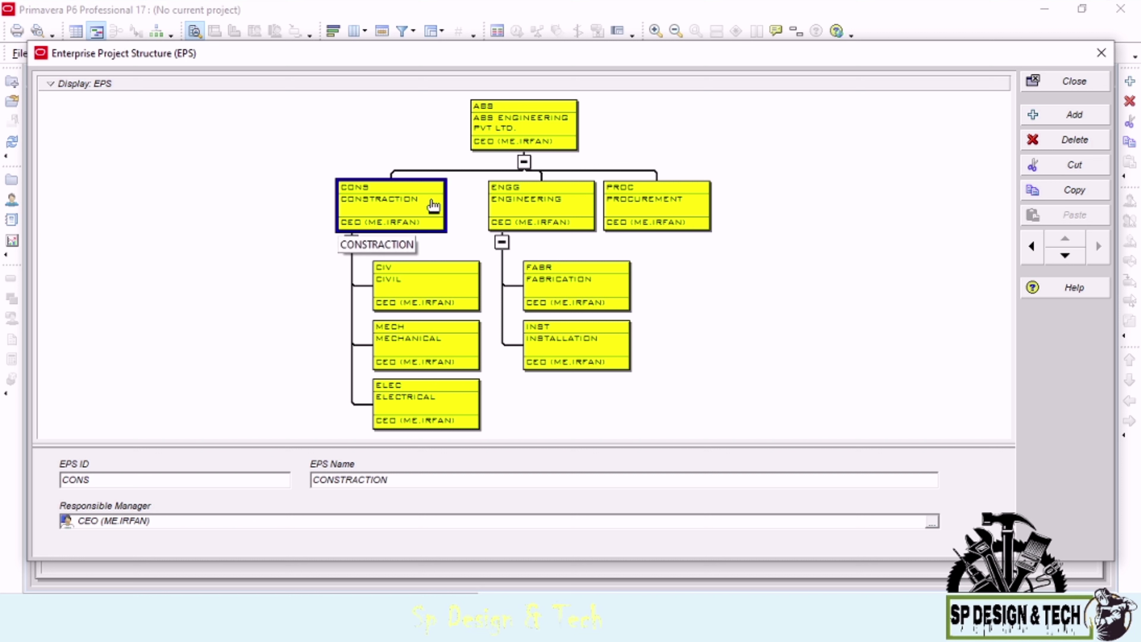
Step: Arrange the child elements of CONS horizontally in the EPS chart
click(319, 248)
click(363, 218)
right_click(362, 218)
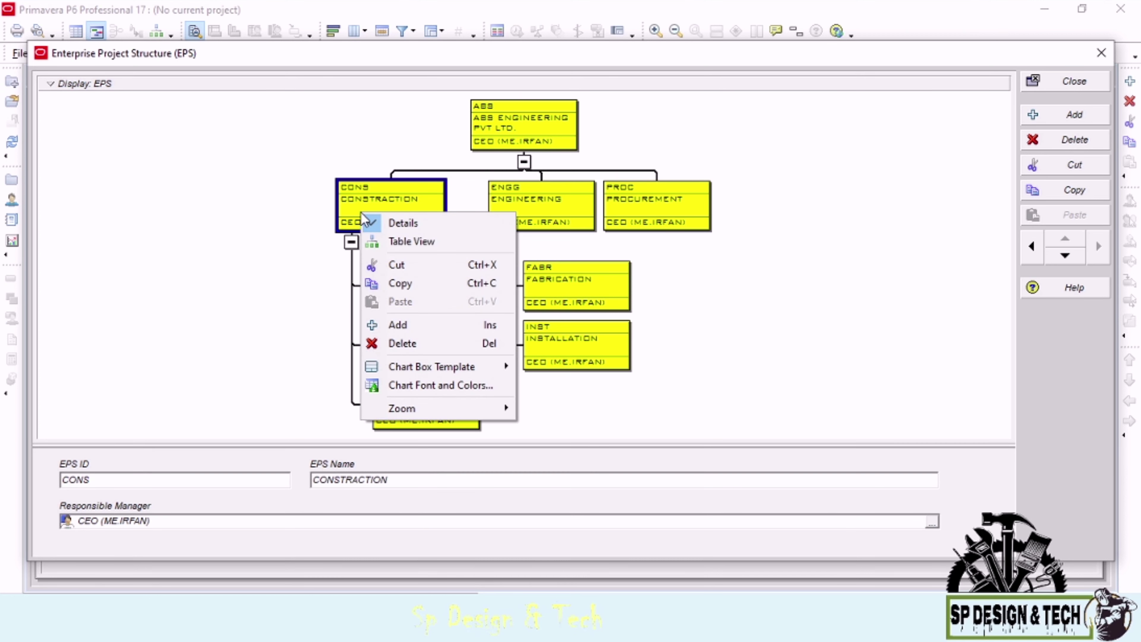
click(351, 194)
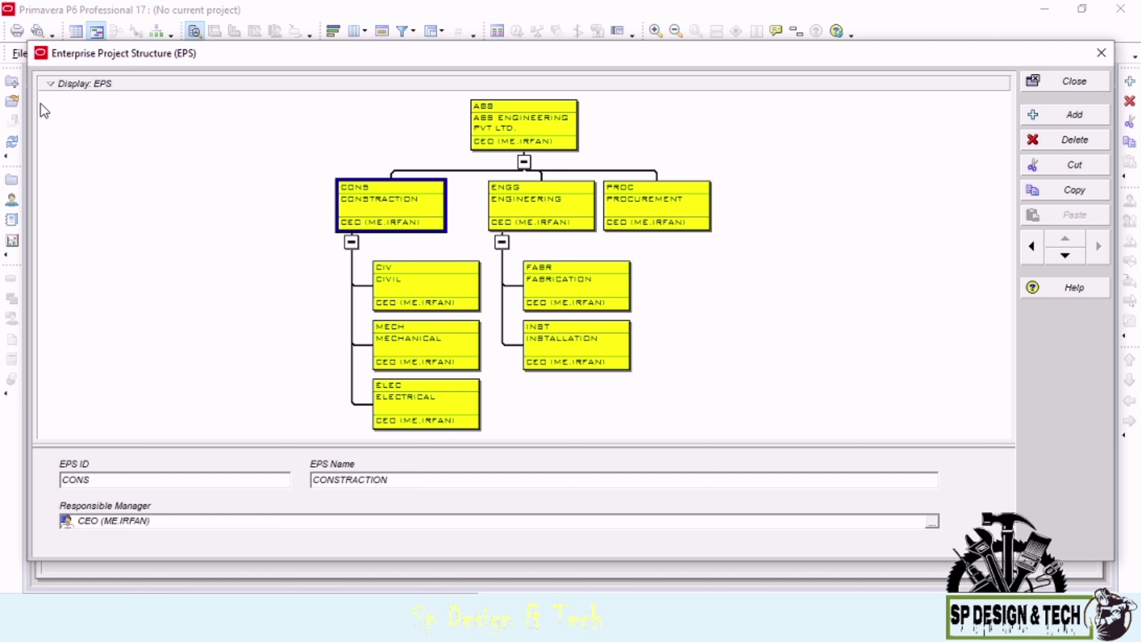
click(49, 86)
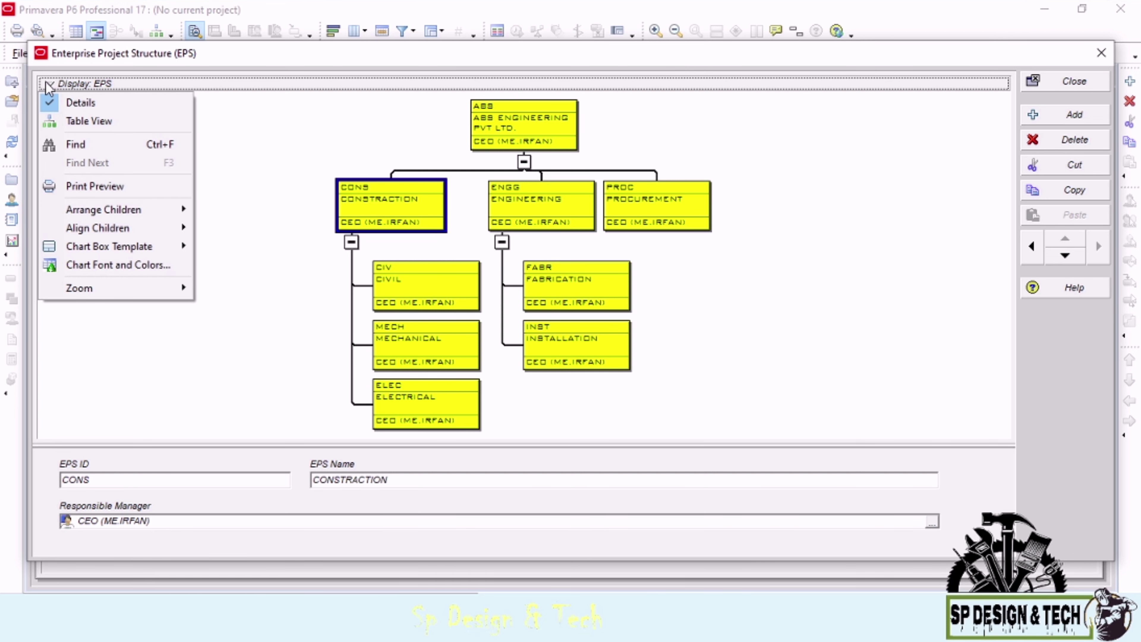
mouse_move(140, 210)
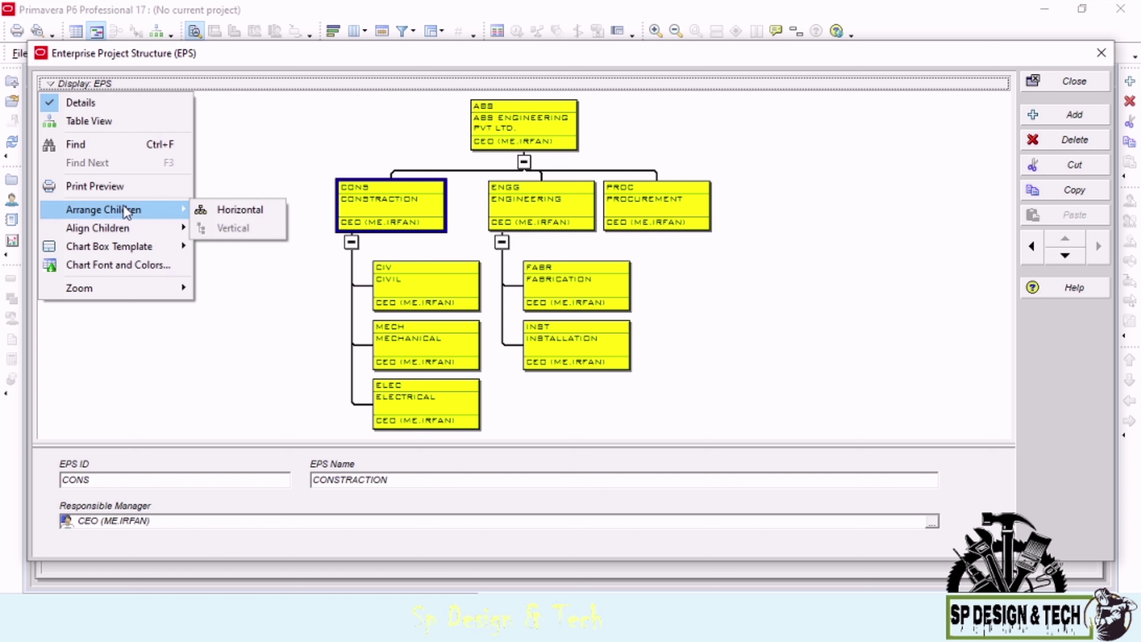
click(225, 210)
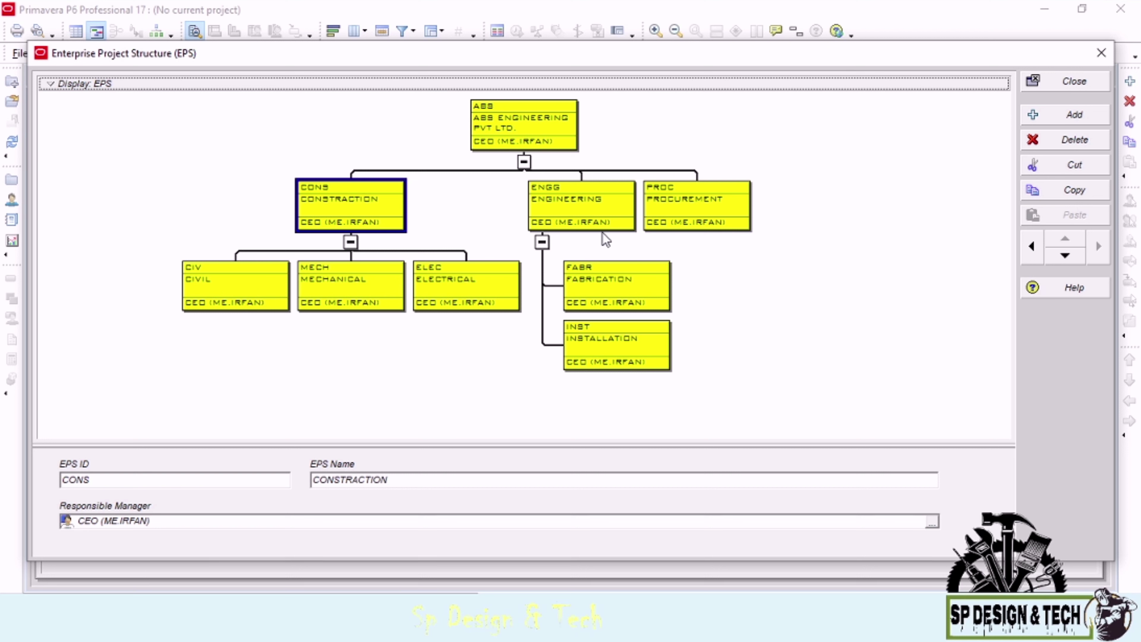
Step: Arrange the child elements of ENGG horizontally in the EPS chart
click(578, 220)
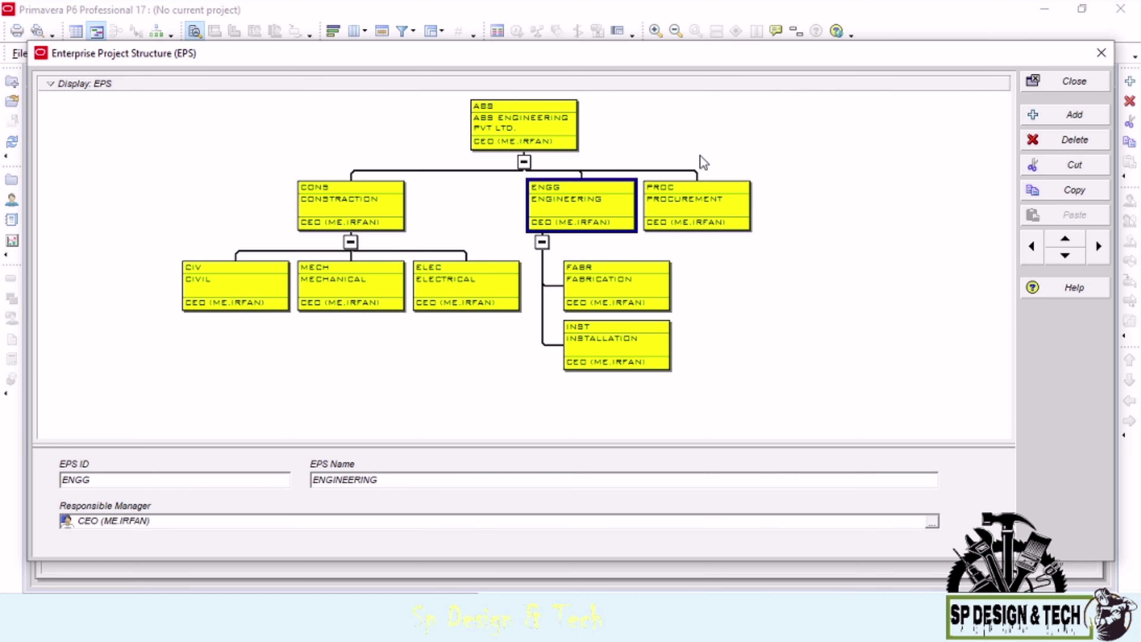
right_click(560, 210)
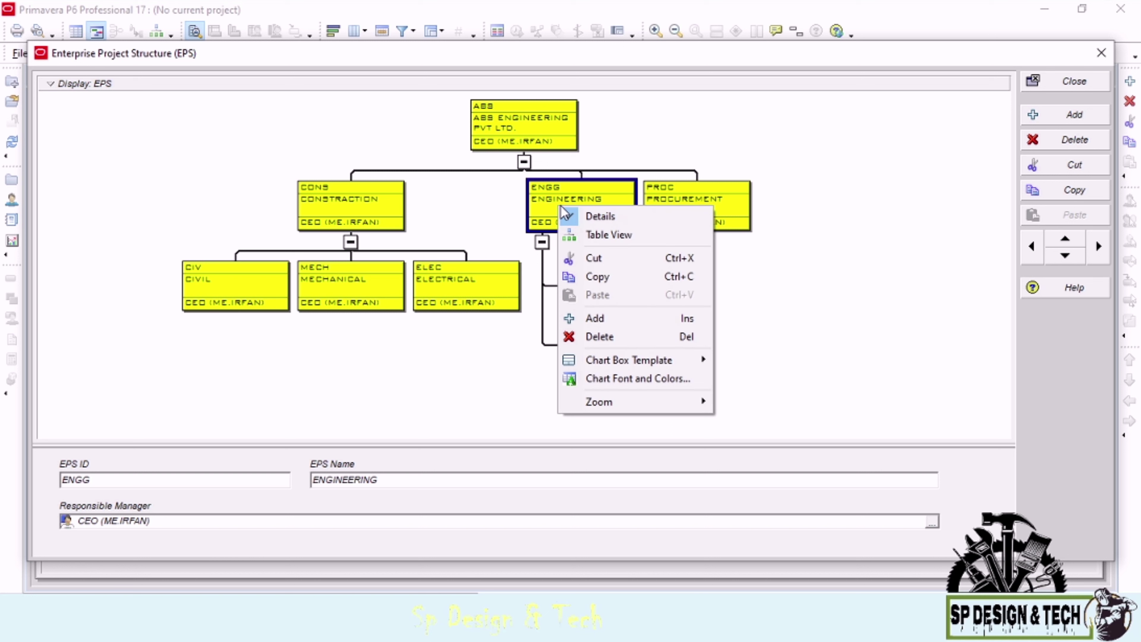
click(113, 84)
click(78, 84)
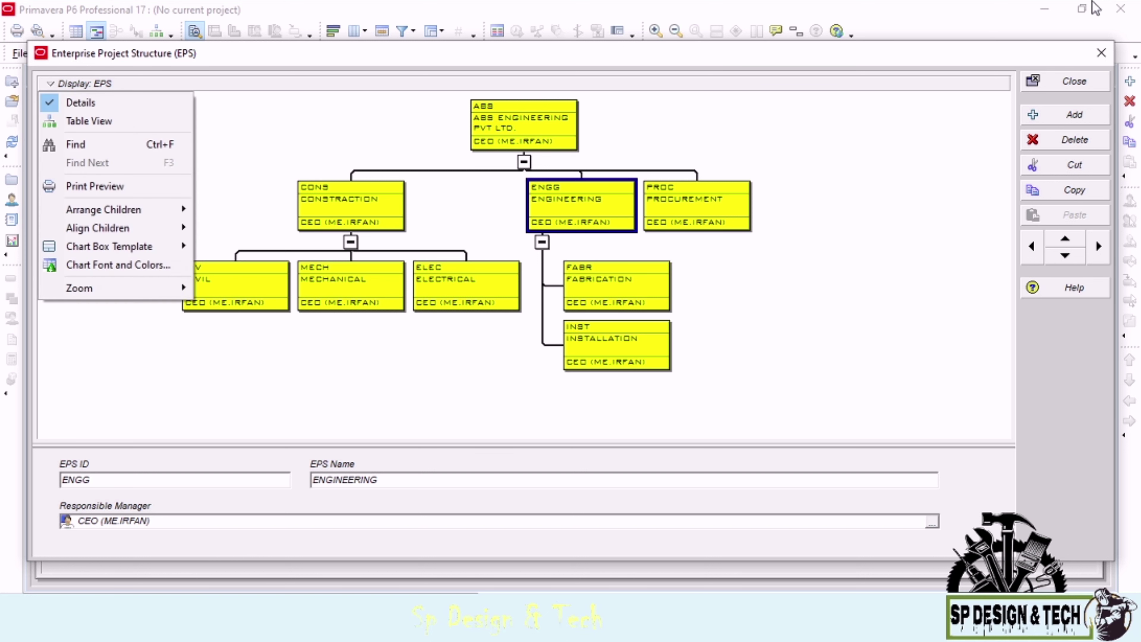
mouse_move(131, 215)
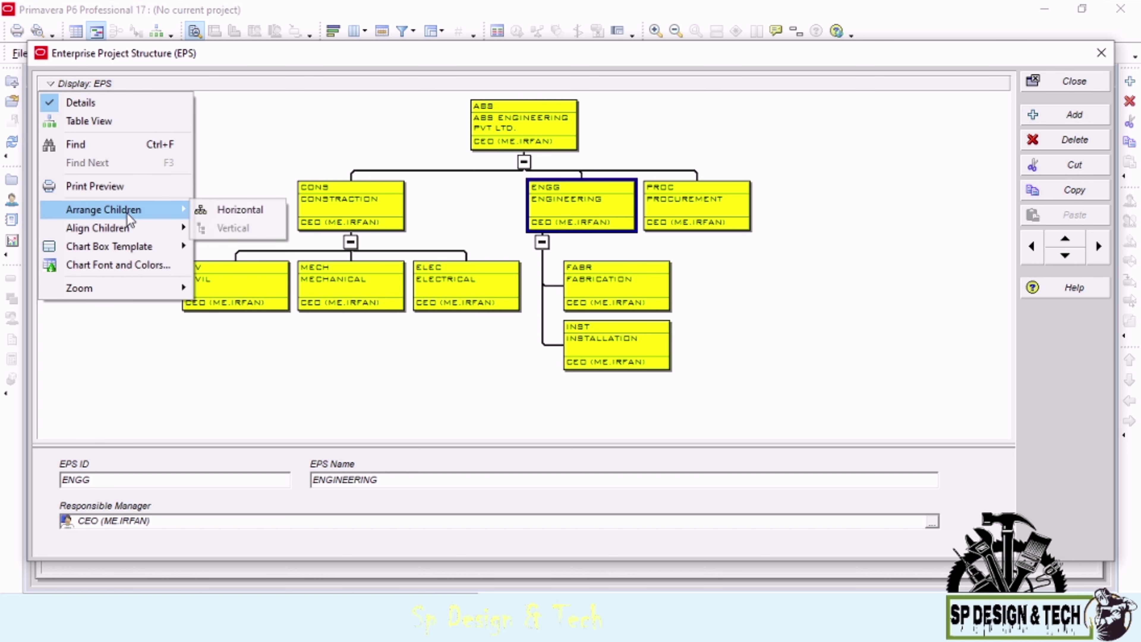
click(223, 210)
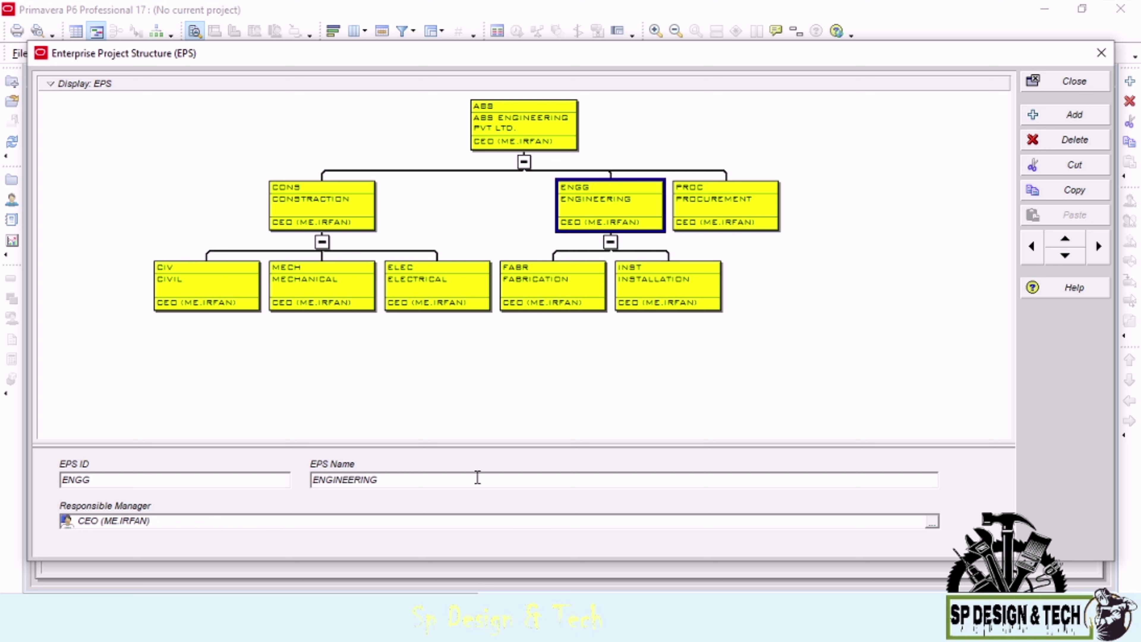
Step: Assign DIRECTOR (CONSTRUCTION) as responsible manager of CONS, applying it to the WBS elements within it
key(Left)
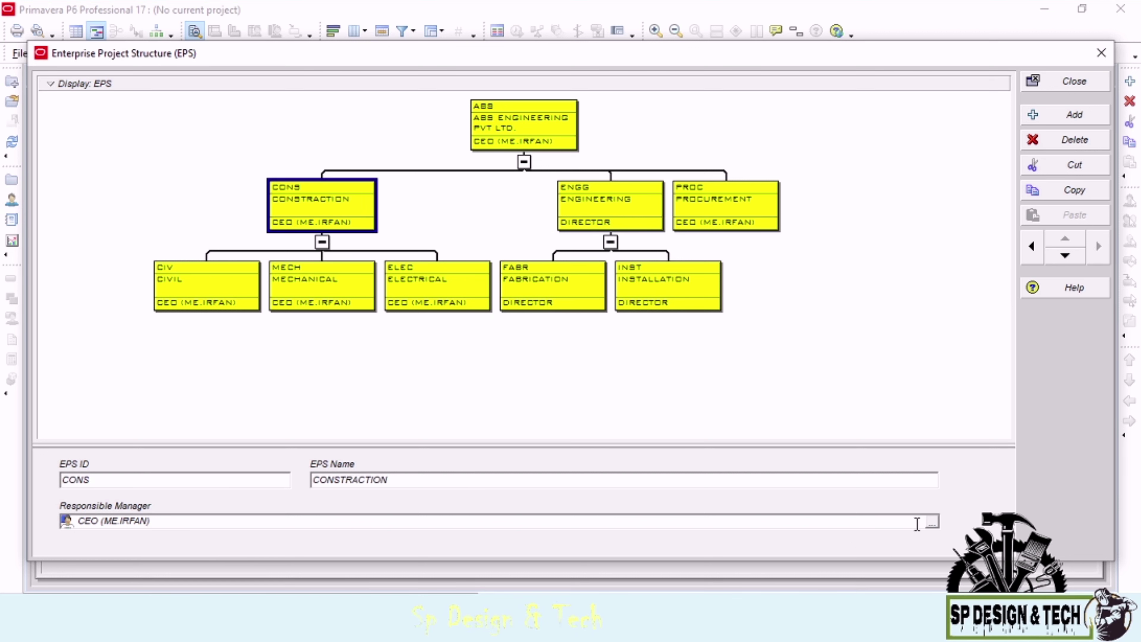
click(930, 523)
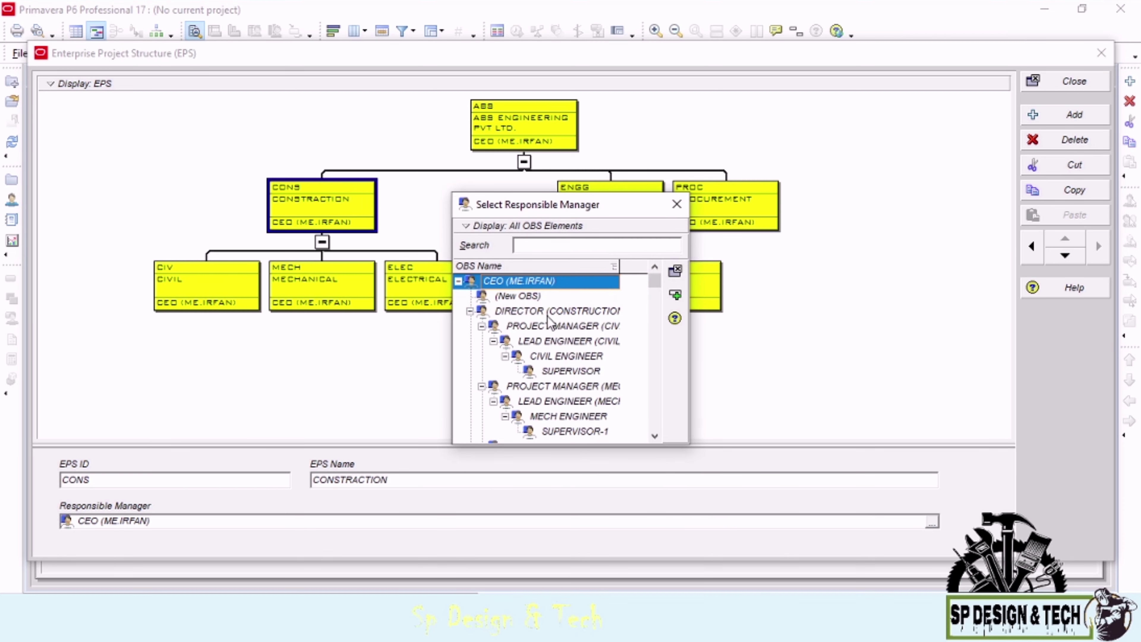
click(548, 311)
click(675, 295)
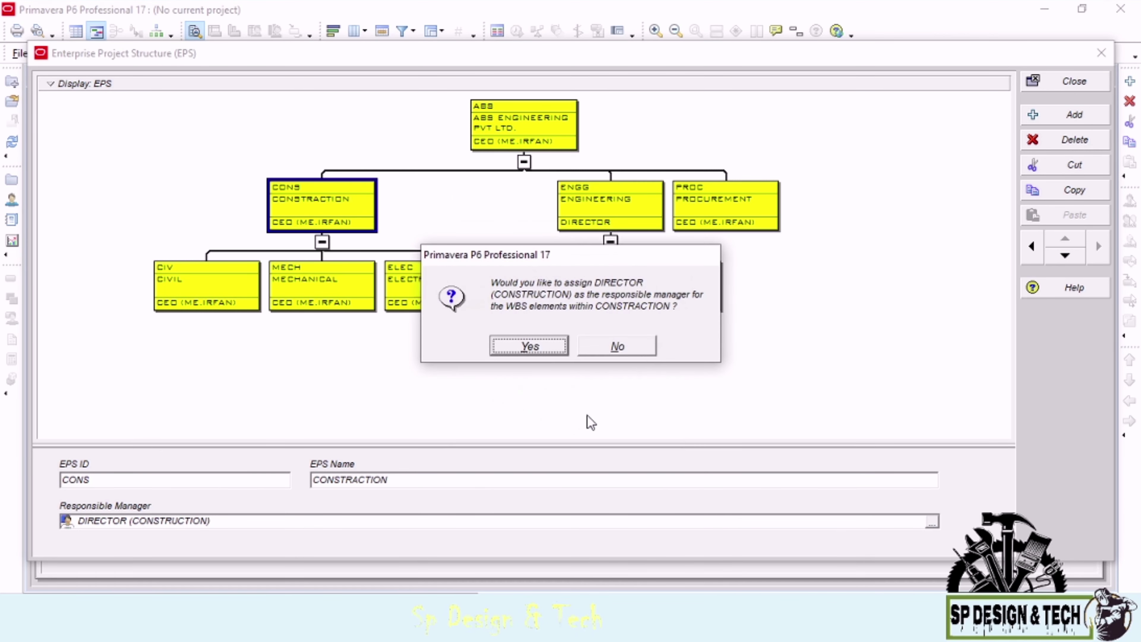
click(530, 347)
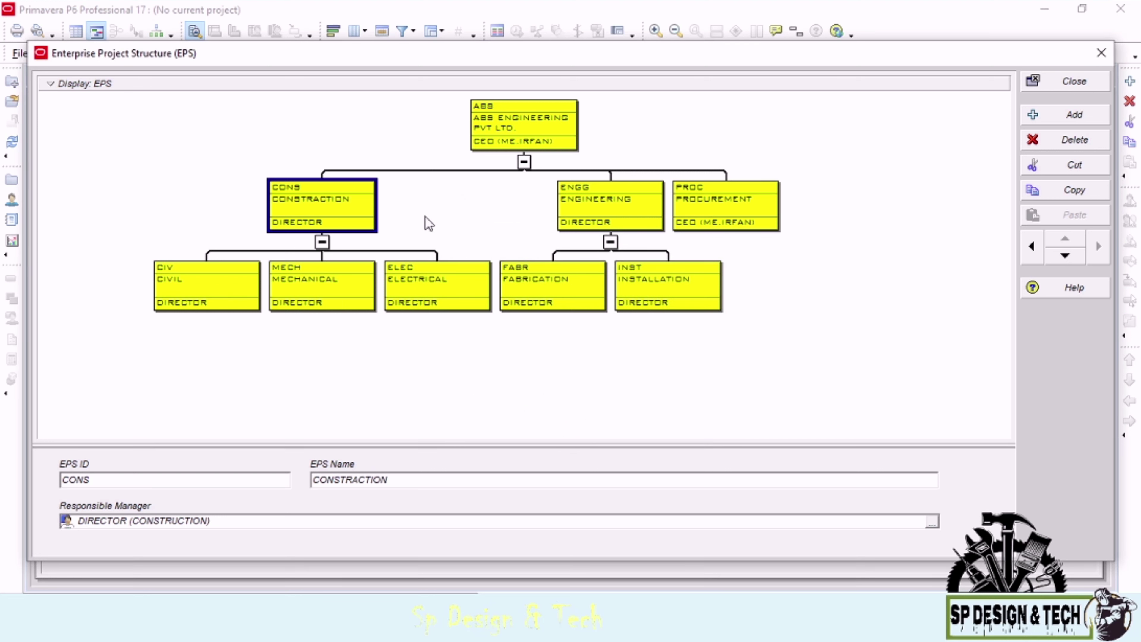
Step: Assign DIRECTOR (ENGINEERING) as responsible manager of ENGG, applying it to the WBS elements within it
click(586, 203)
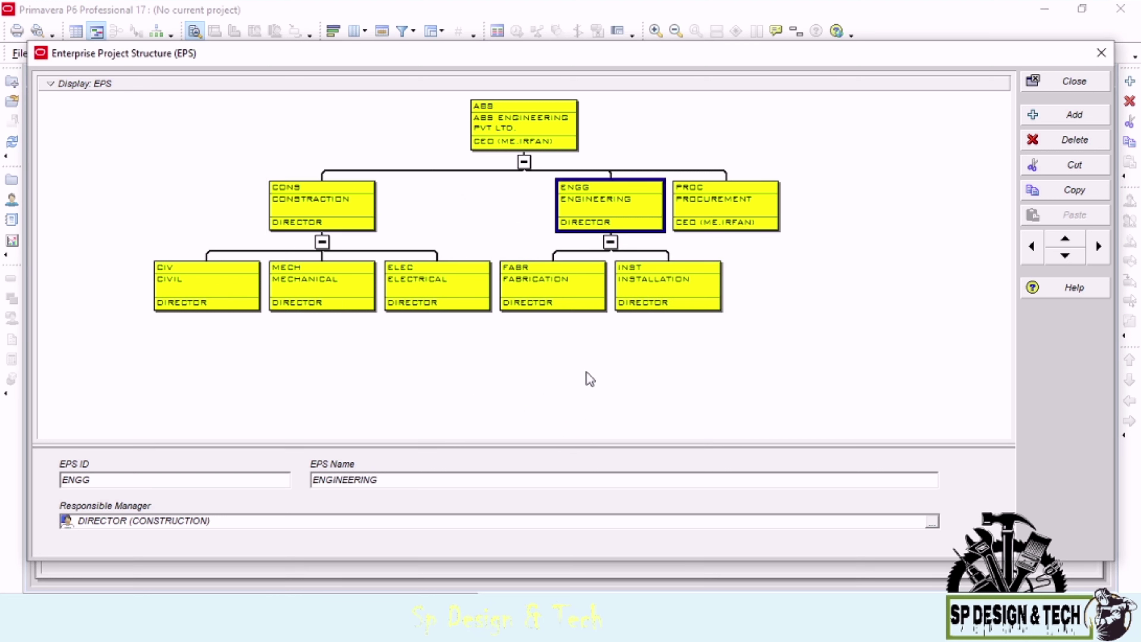
click(932, 523)
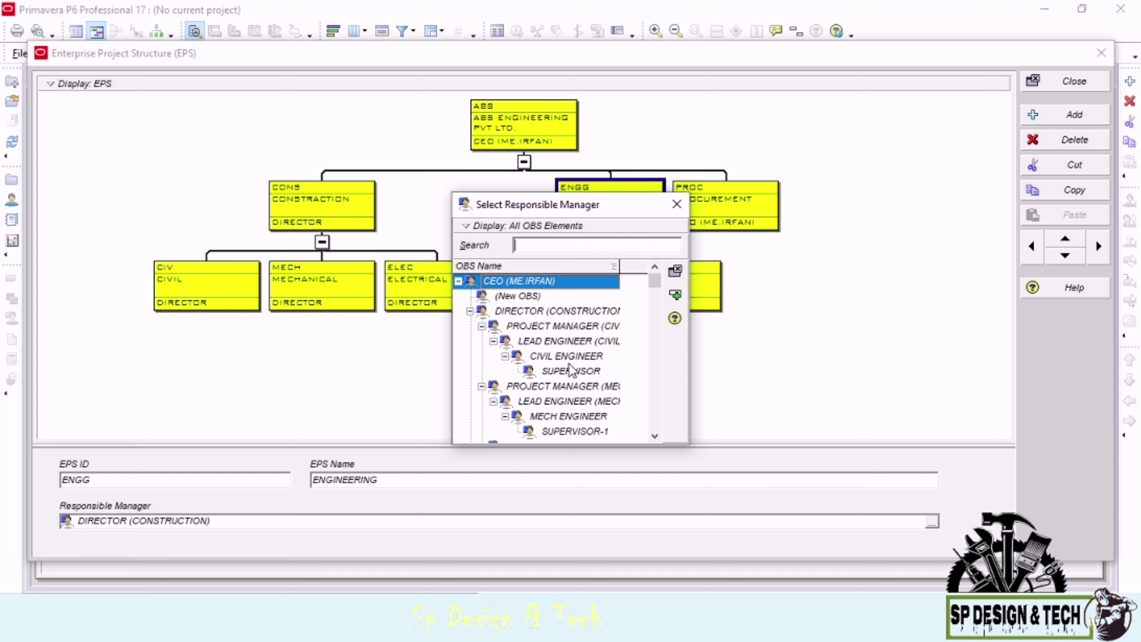
drag(655, 281, 669, 420)
click(588, 417)
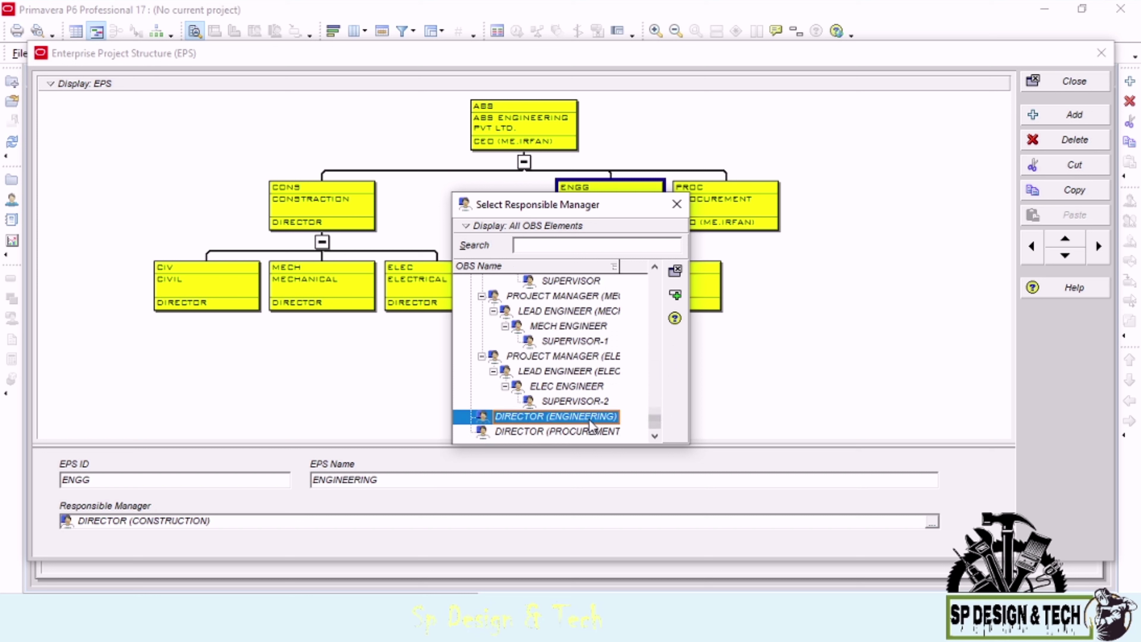
click(675, 270)
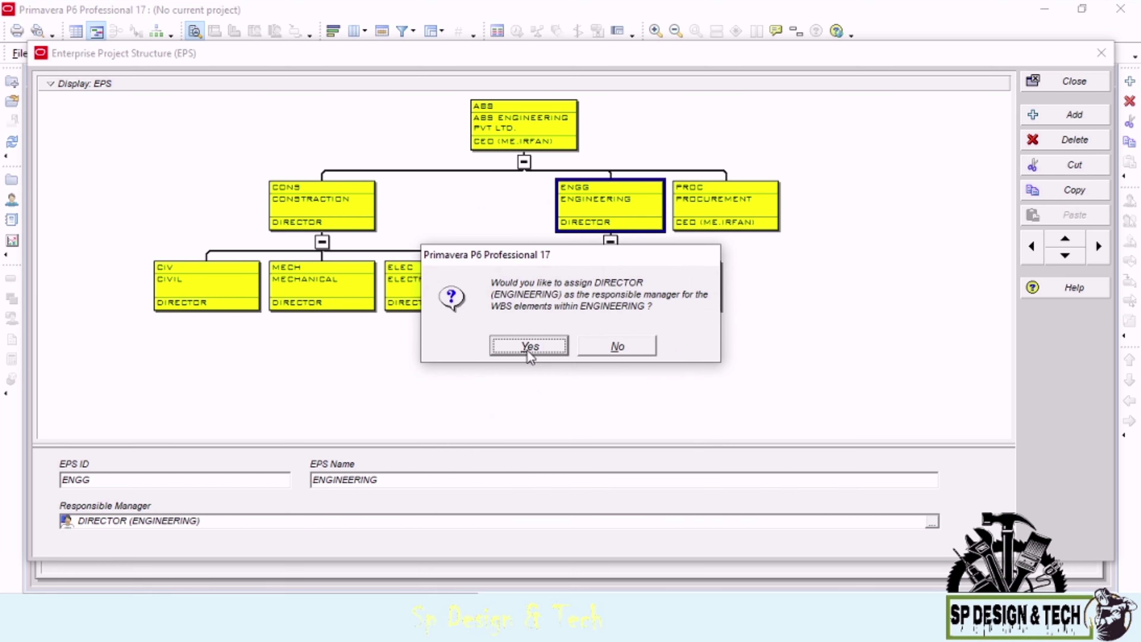
click(528, 347)
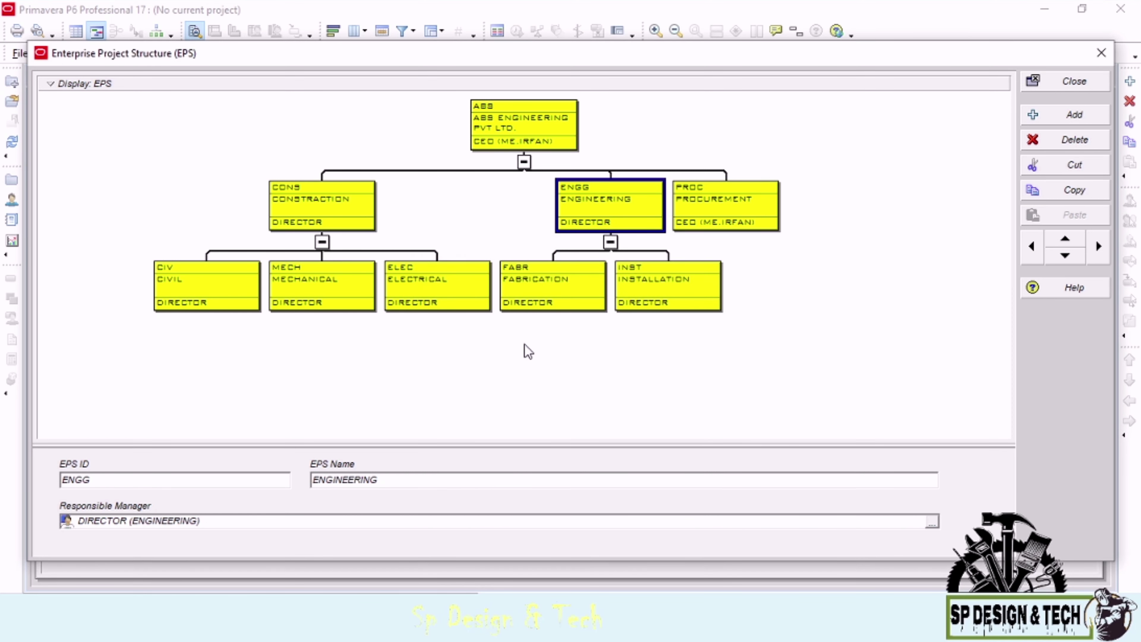
Step: Assign DIRECTOR (PROCUREMENT) as responsible manager of the PROC element
click(729, 208)
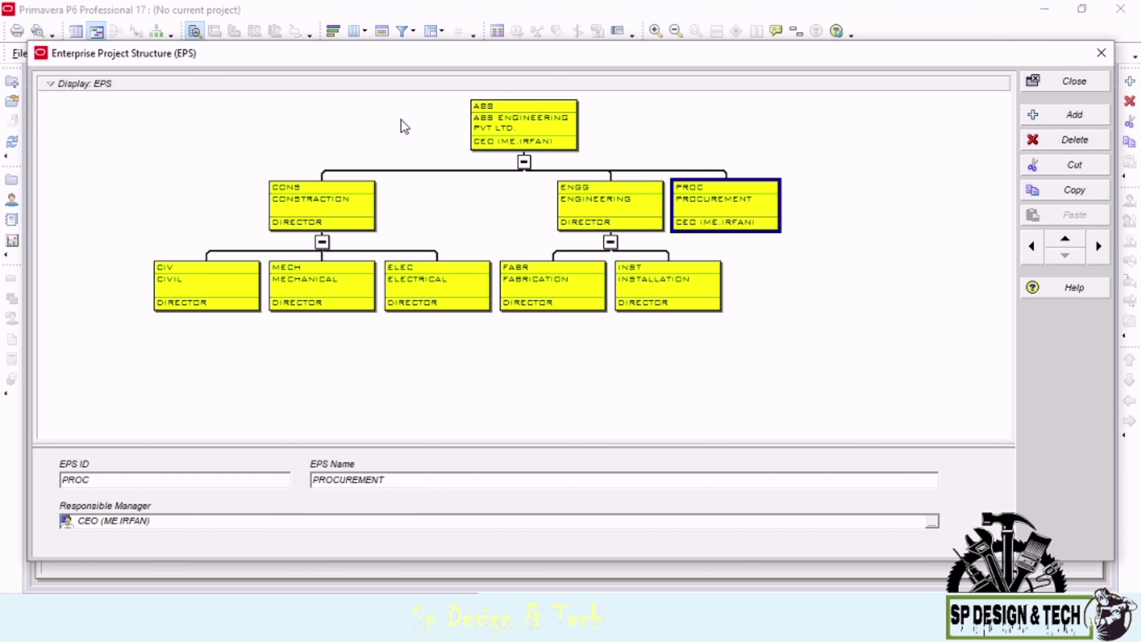
click(932, 522)
drag(653, 276, 655, 420)
click(557, 431)
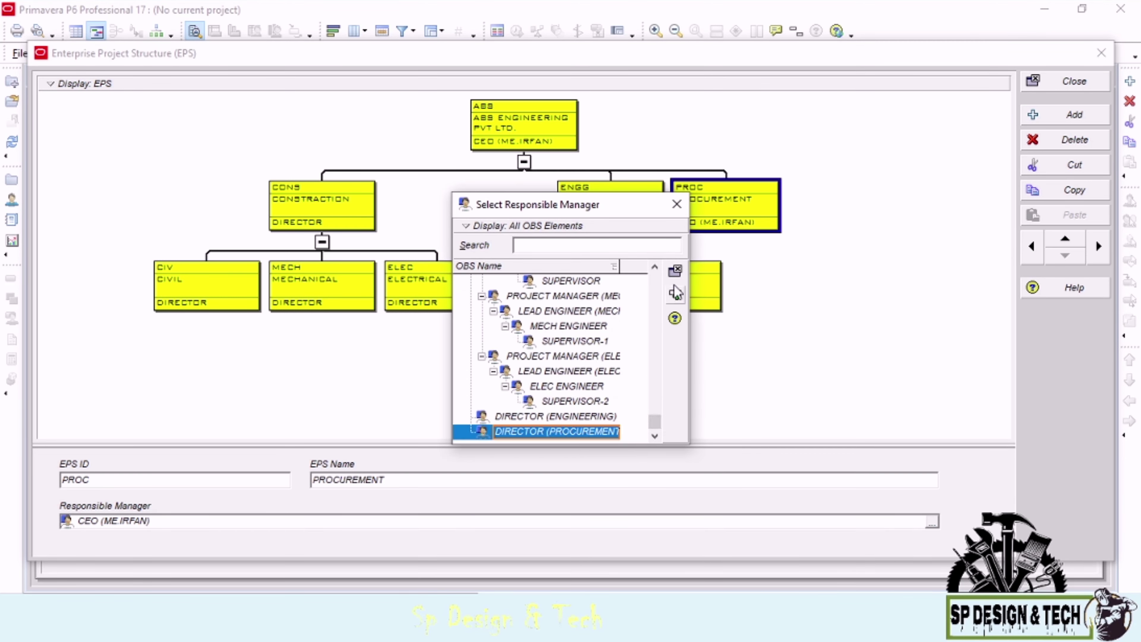
click(675, 294)
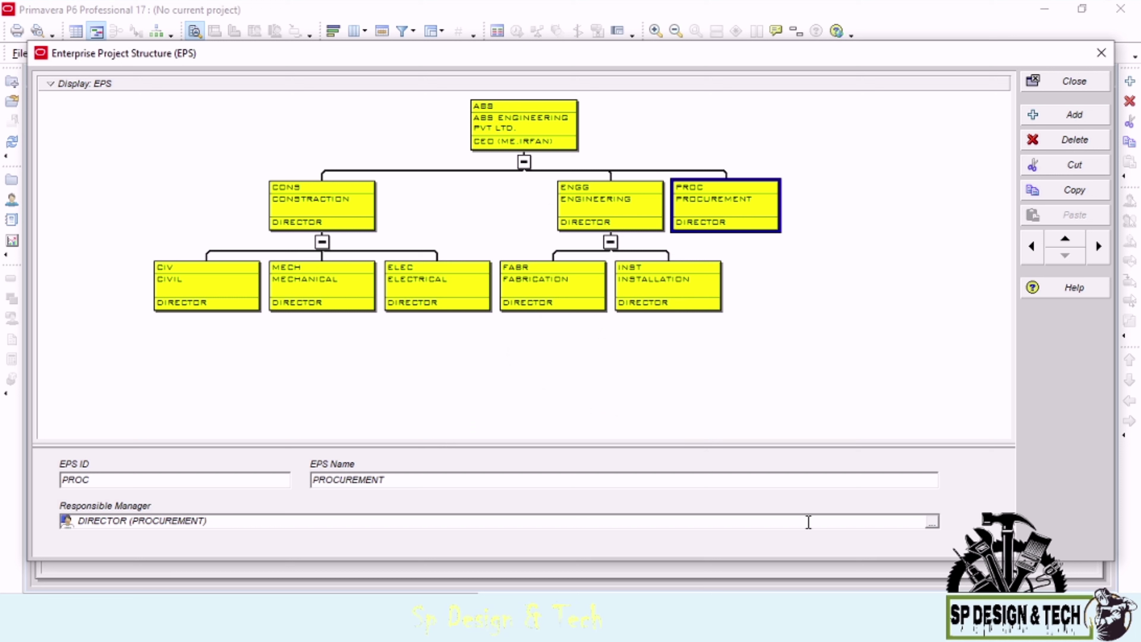